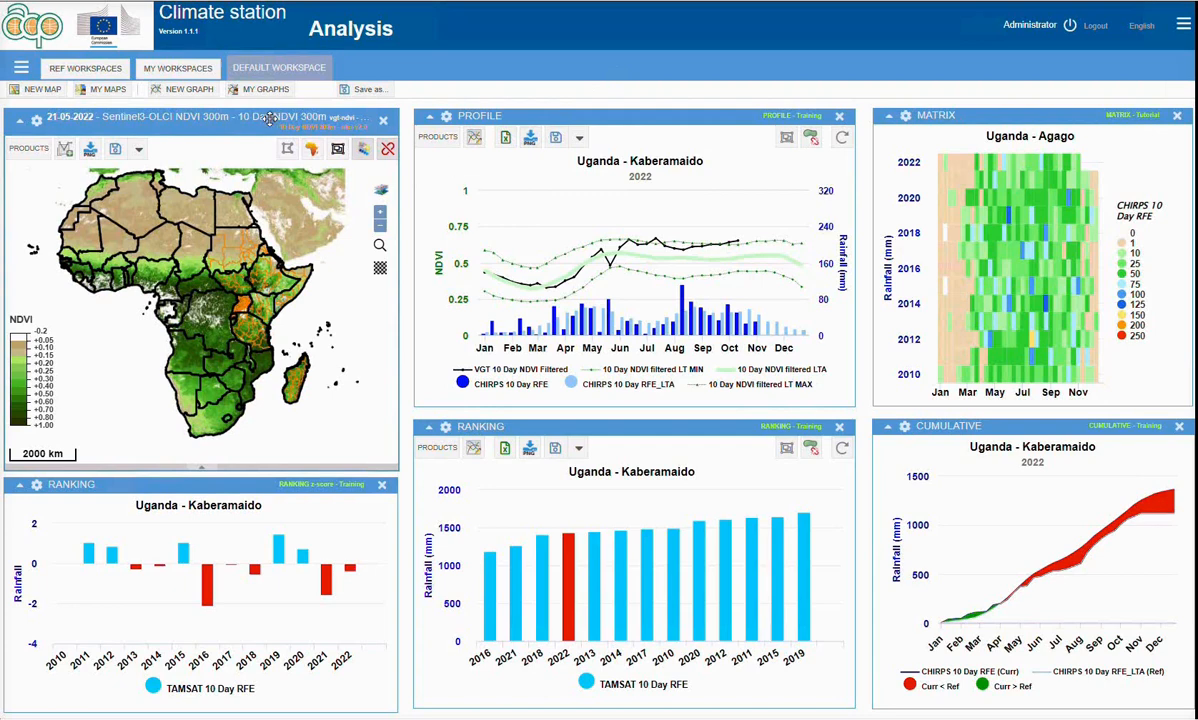
left_click(268, 118)
left_click(36, 89)
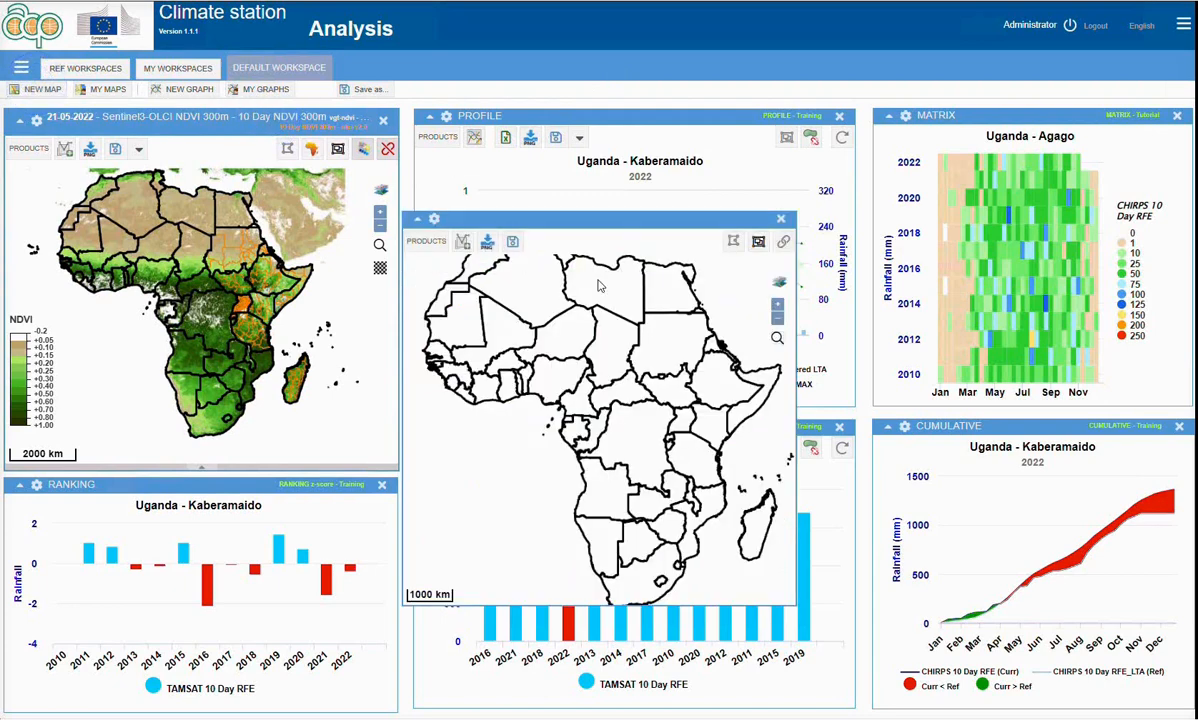
left_click(781, 219)
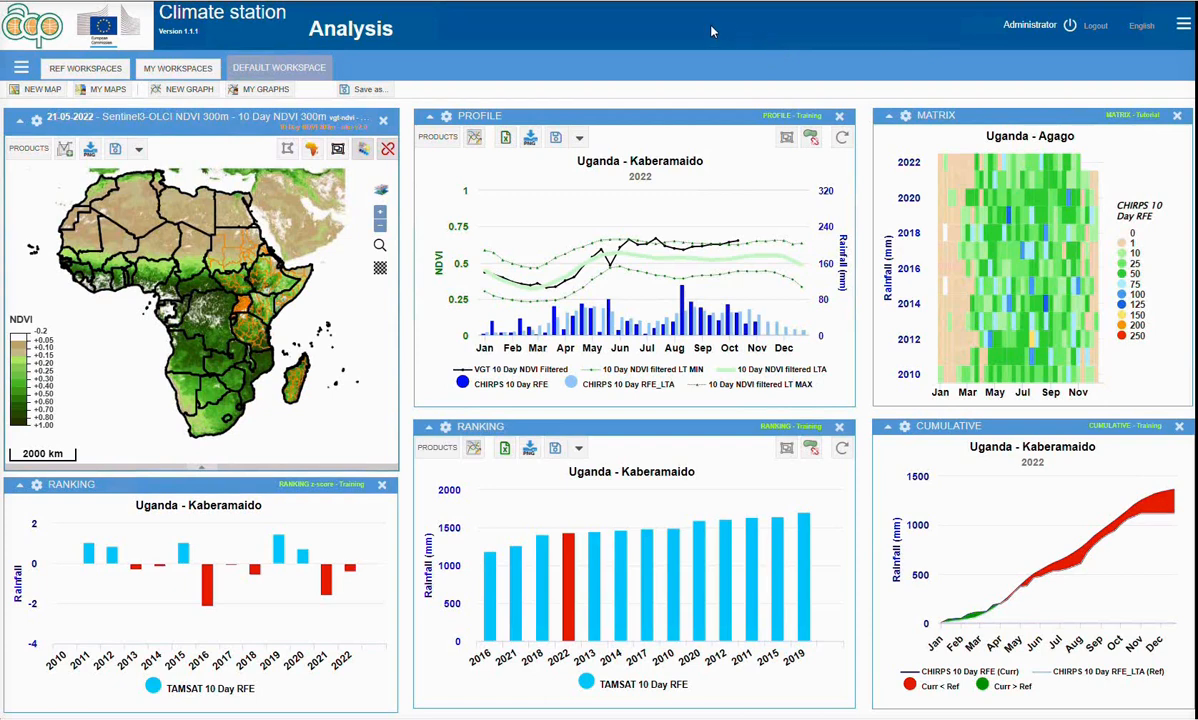
Open the saved workspace Analysis Introduction WS from the user's own workspaces
left_click(177, 69)
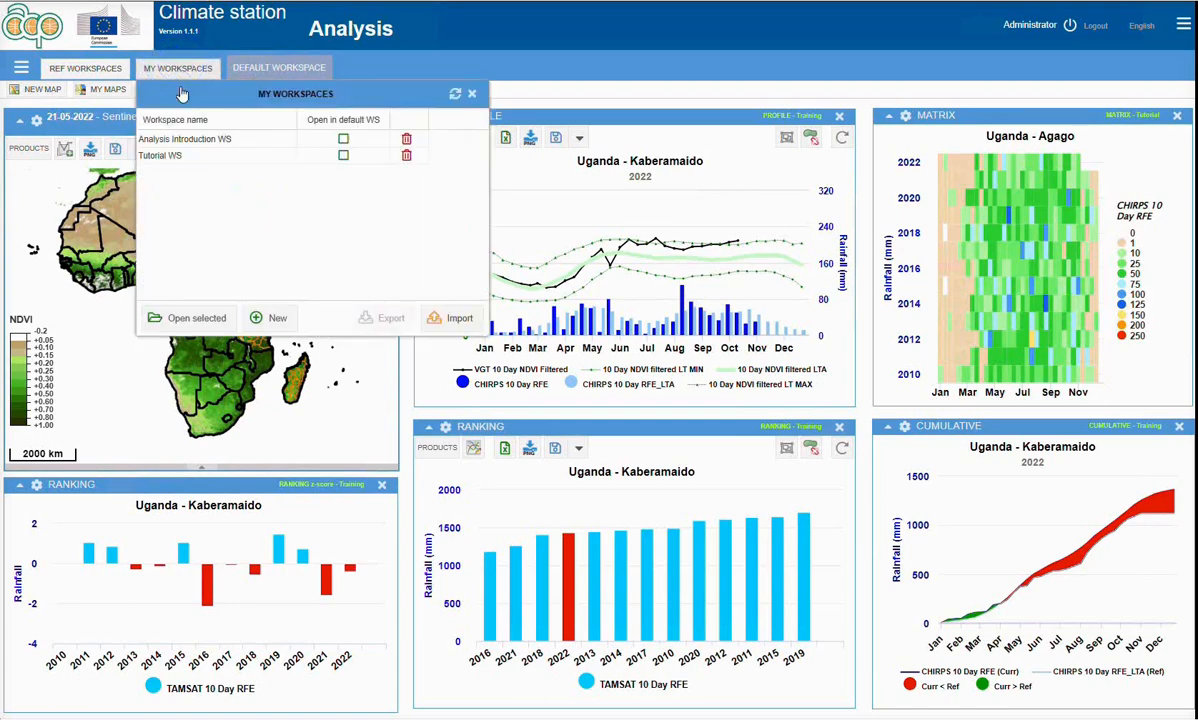
left_click(203, 138)
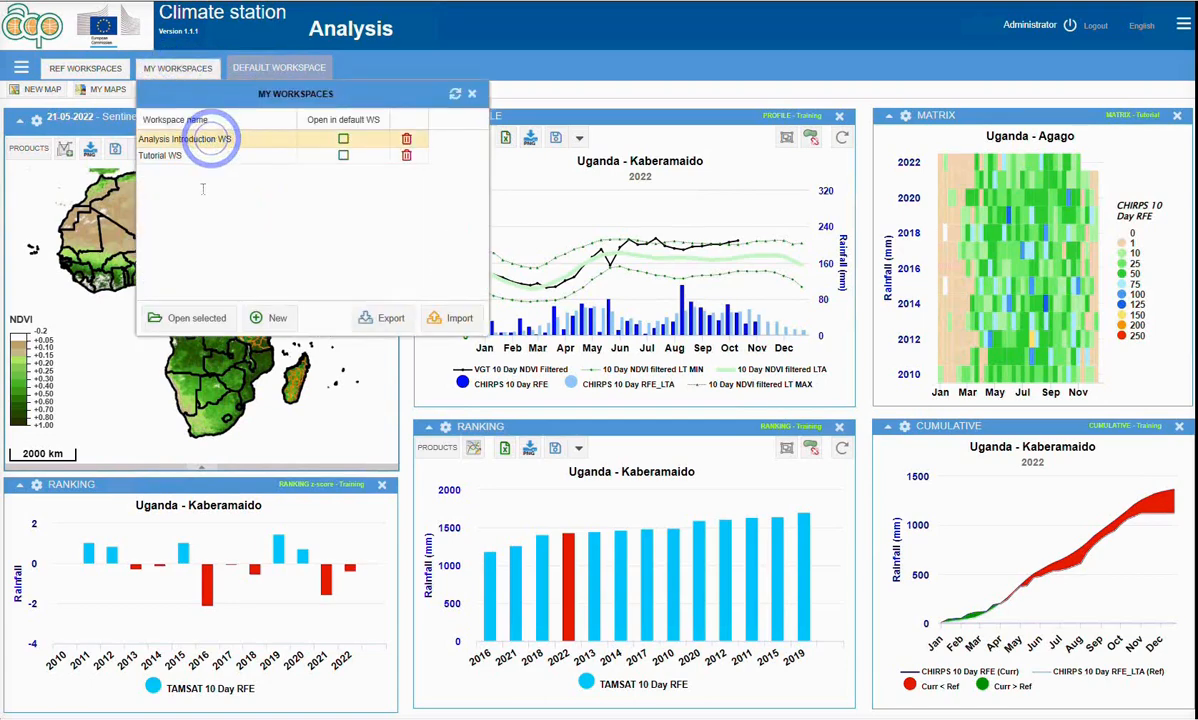
left_click(192, 319)
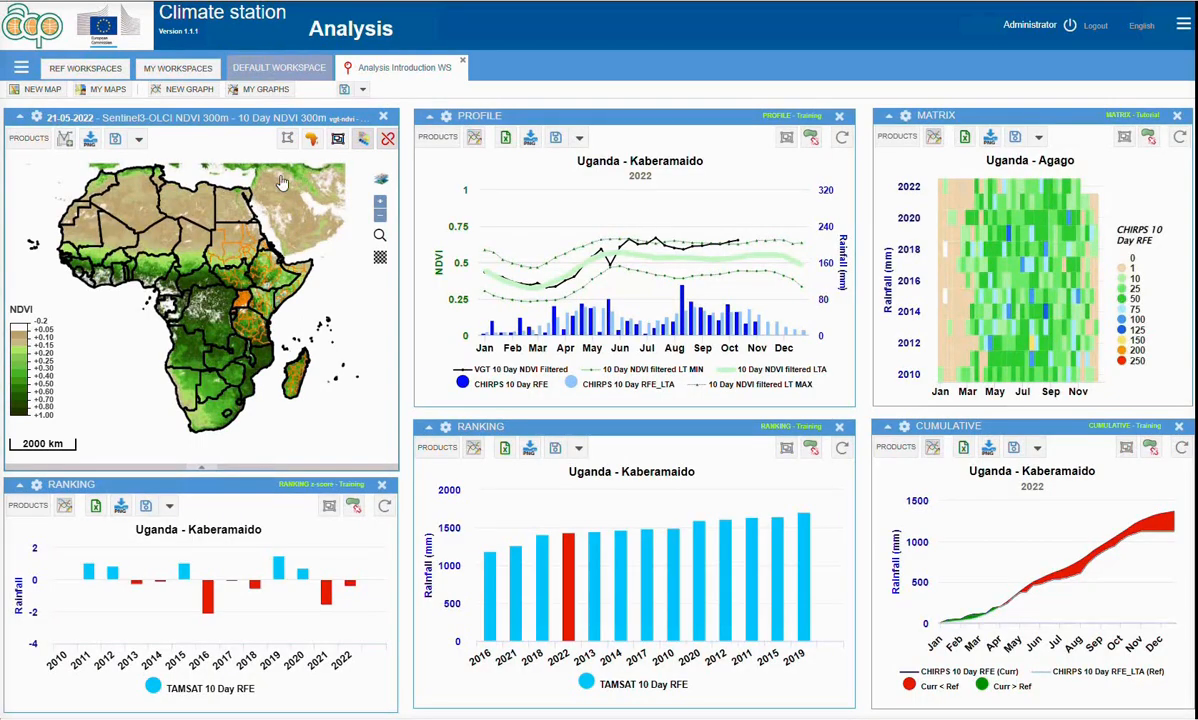
Save the NDVI map template, and save a copy of it as "10 Day NDVI 300m - olci-v2.0 - copy"
left_click(115, 140)
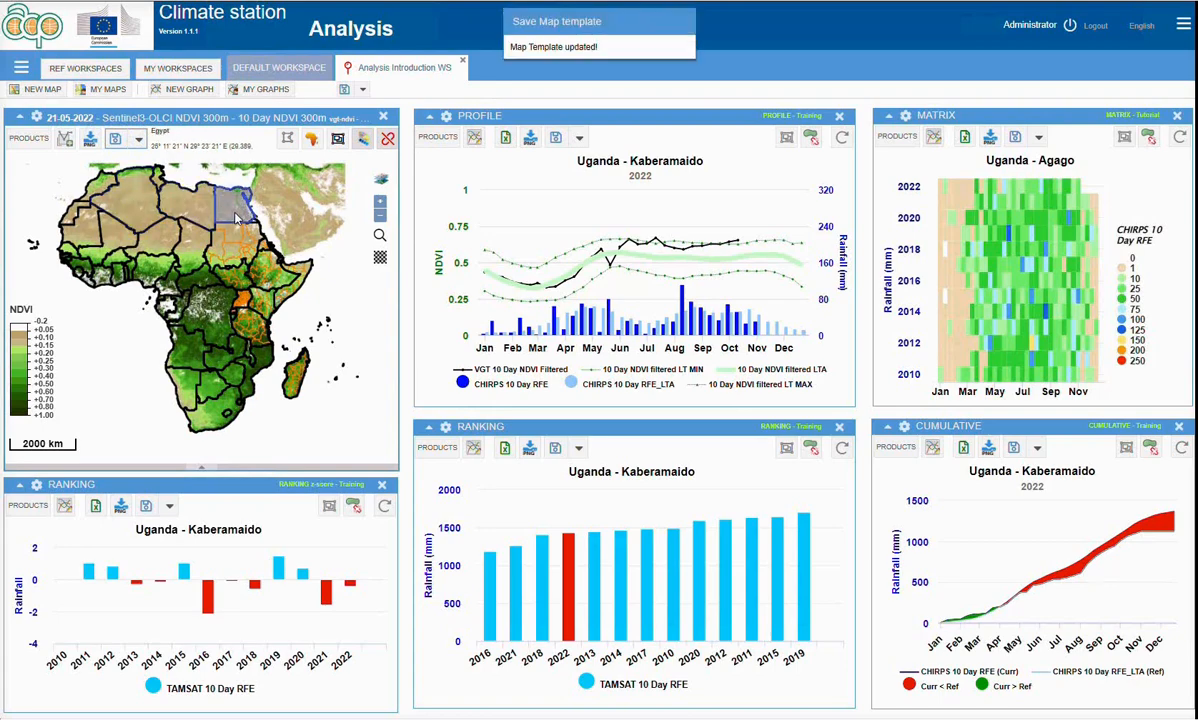
left_click(140, 140)
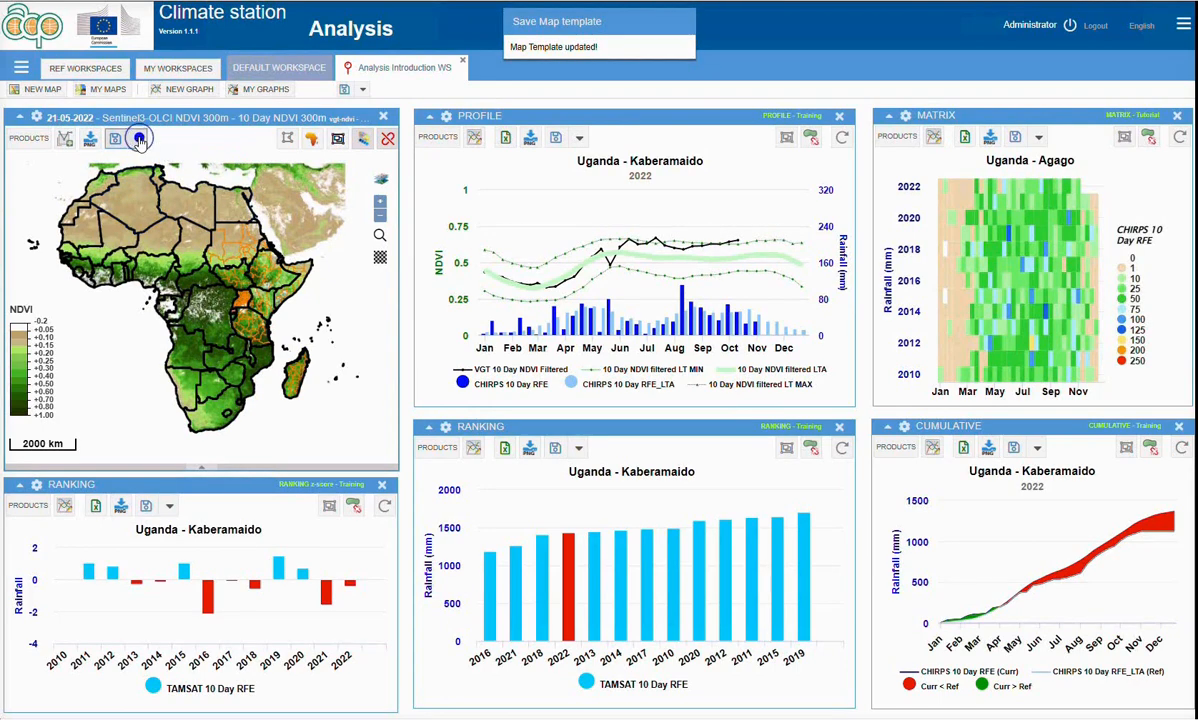
left_click(160, 164)
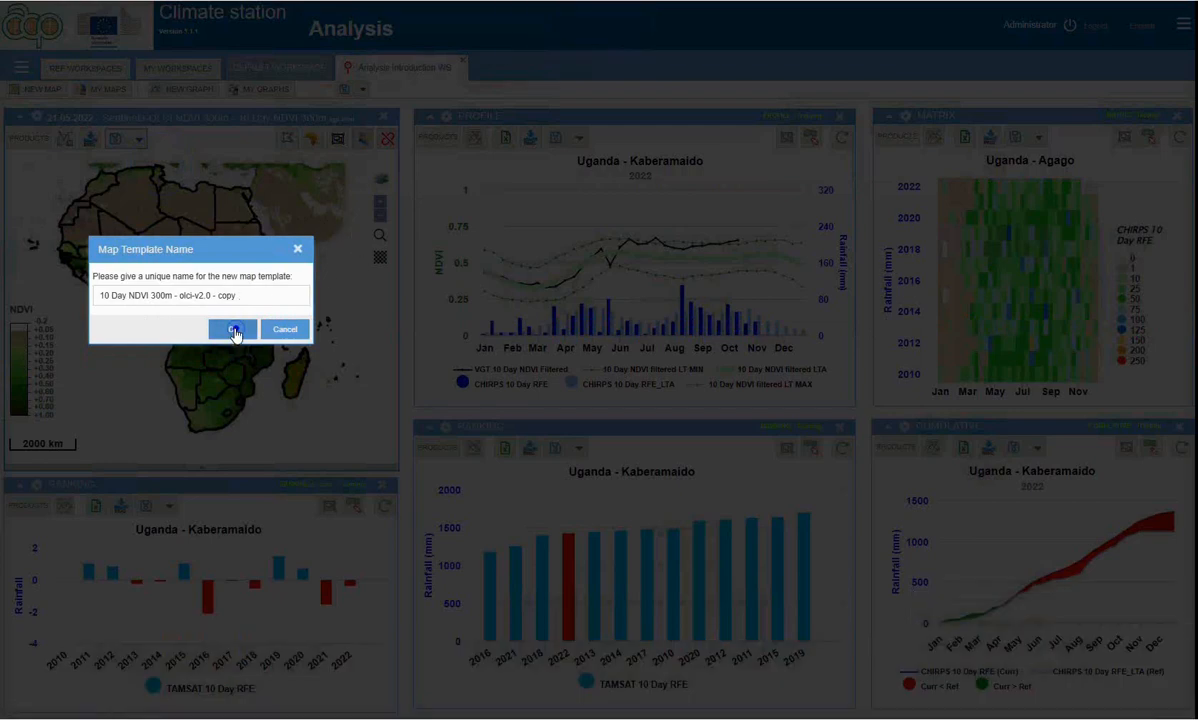
left_click(232, 331)
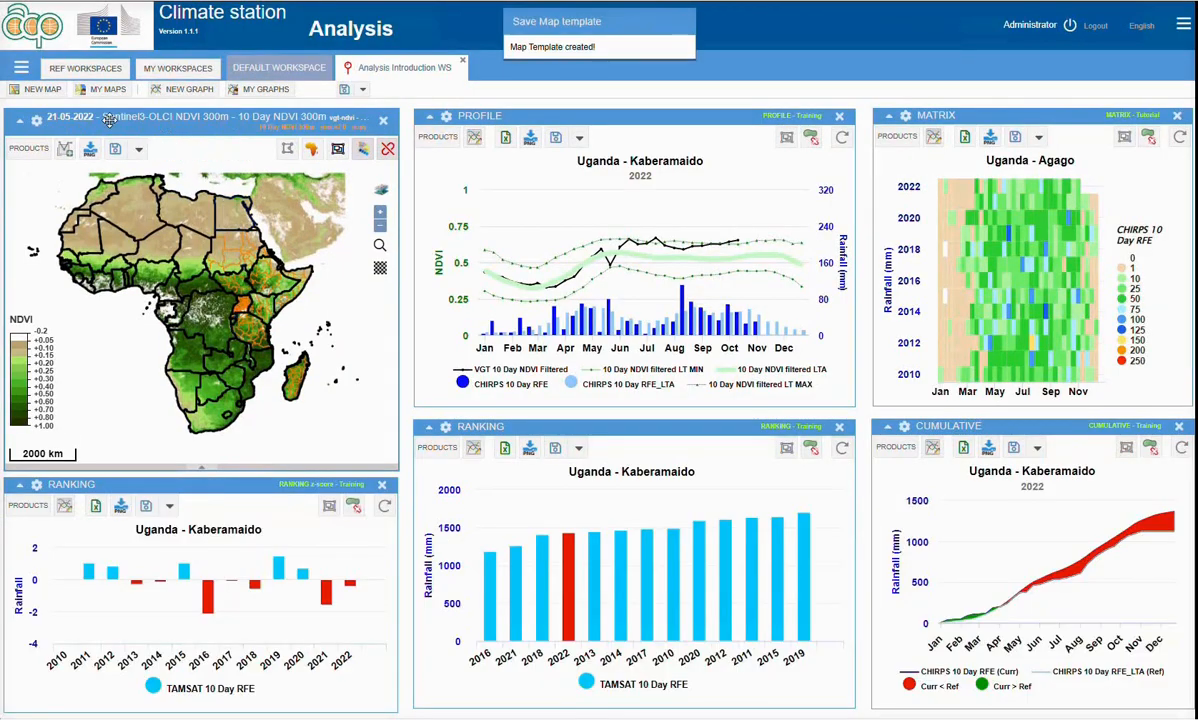
Refresh the list of saved maps and open the template "10 Day NDVI 300m - olci-v2.0 - copy"
left_click(110, 90)
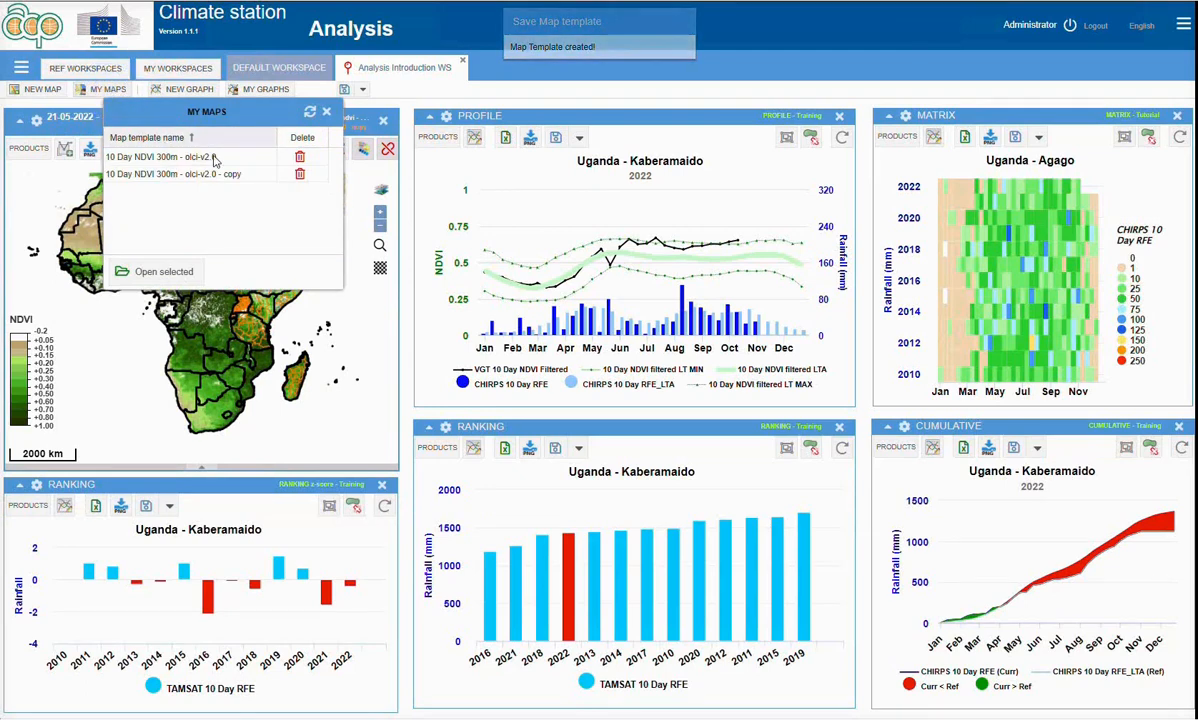
left_click(307, 113)
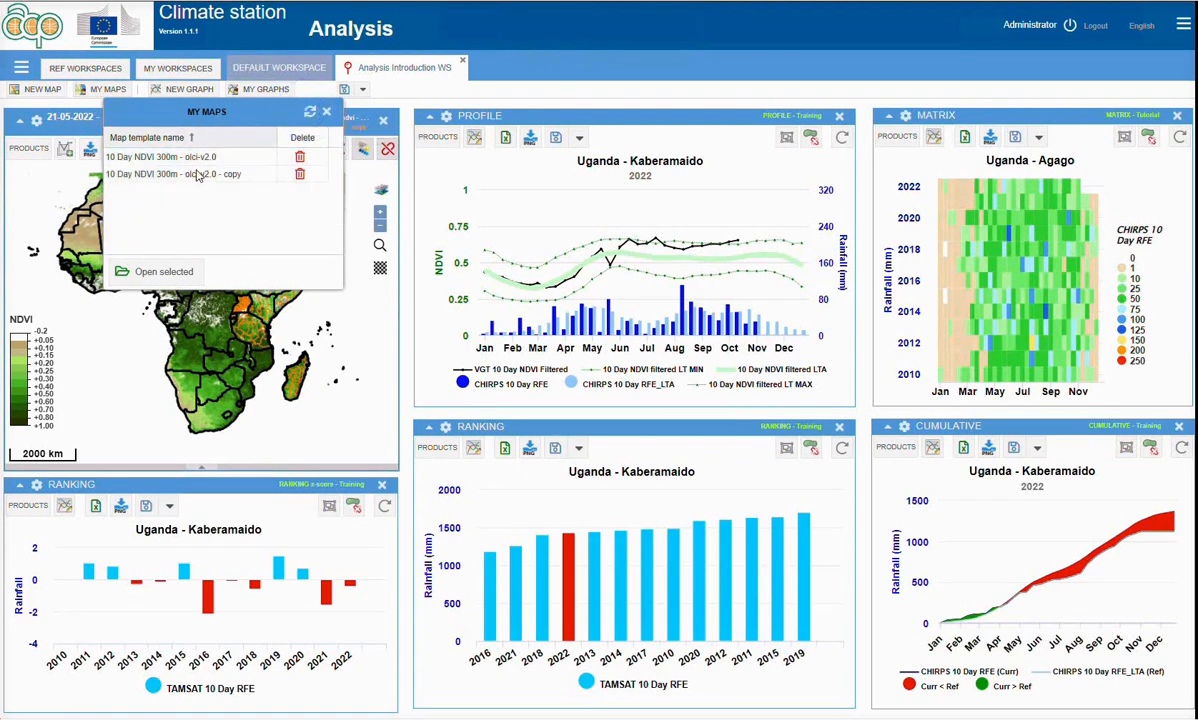
left_click(191, 173)
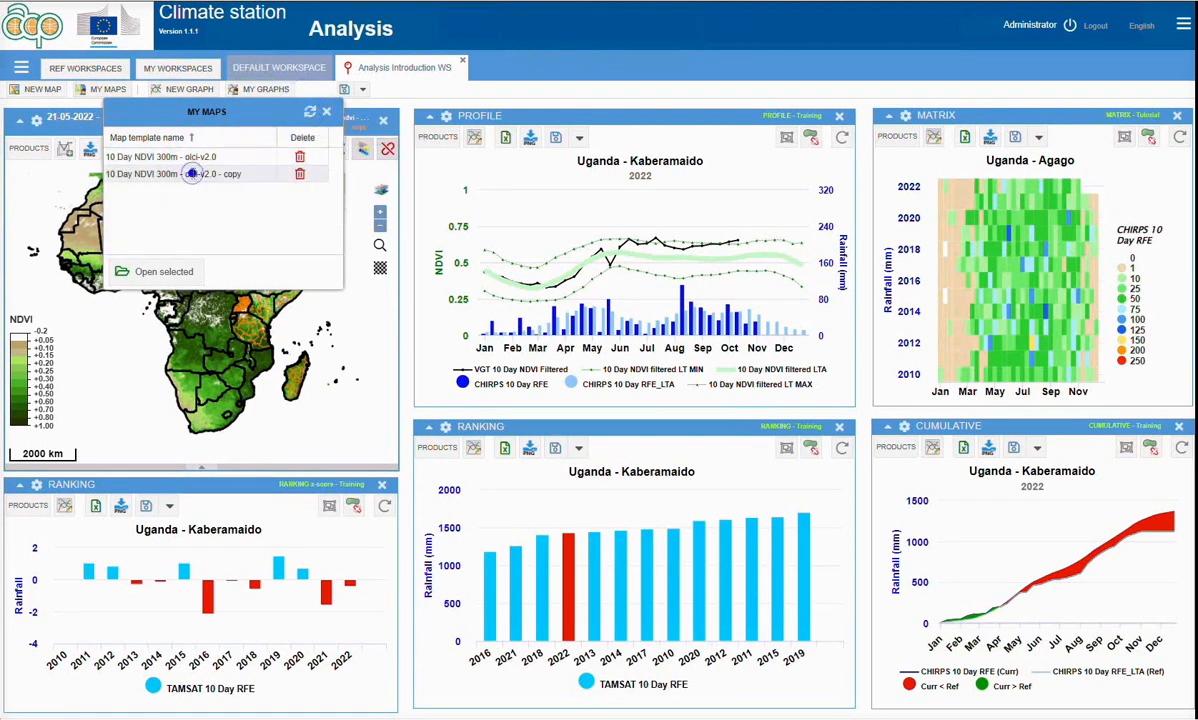
left_click(157, 272)
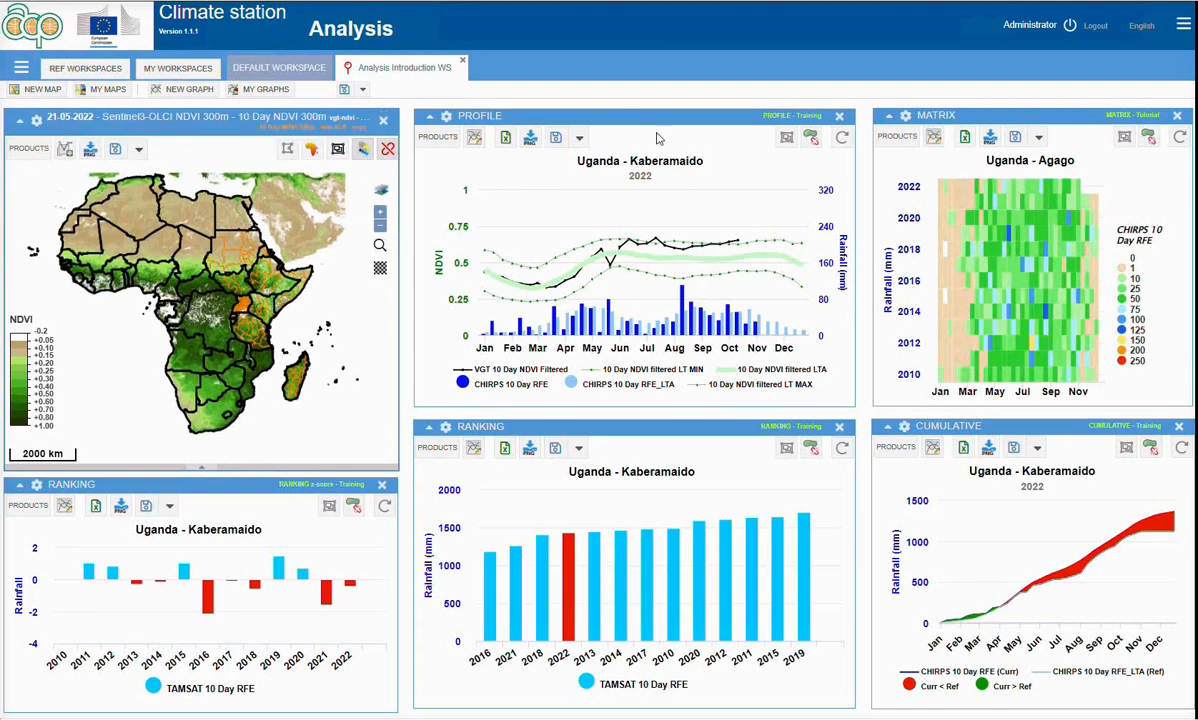
Save the PROFILE graph template, and save a copy of it as "PROFILE - Training - copy"
left_click(555, 137)
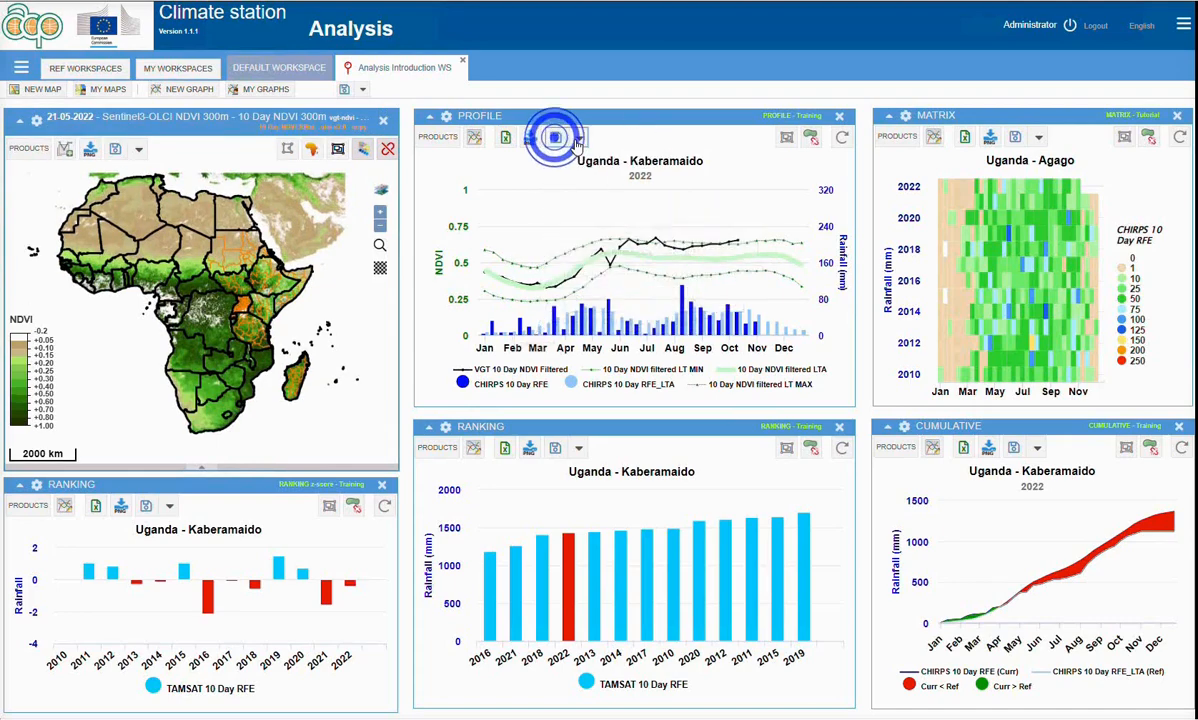
left_click(578, 140)
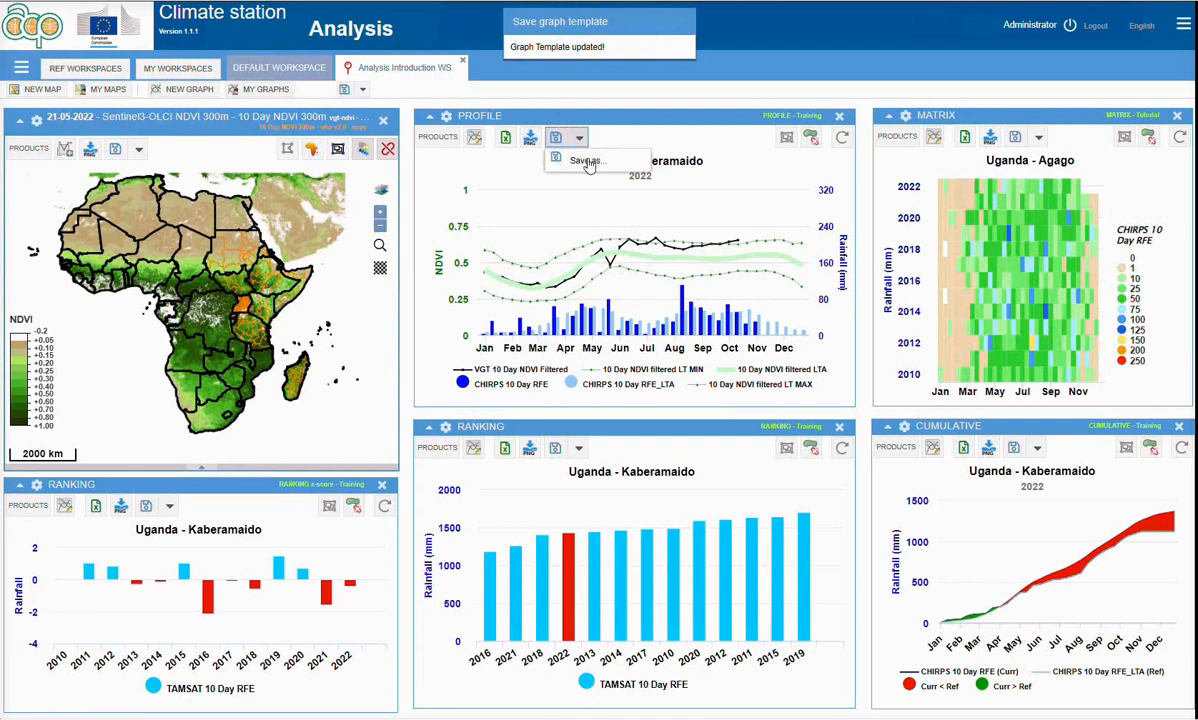
left_click(593, 161)
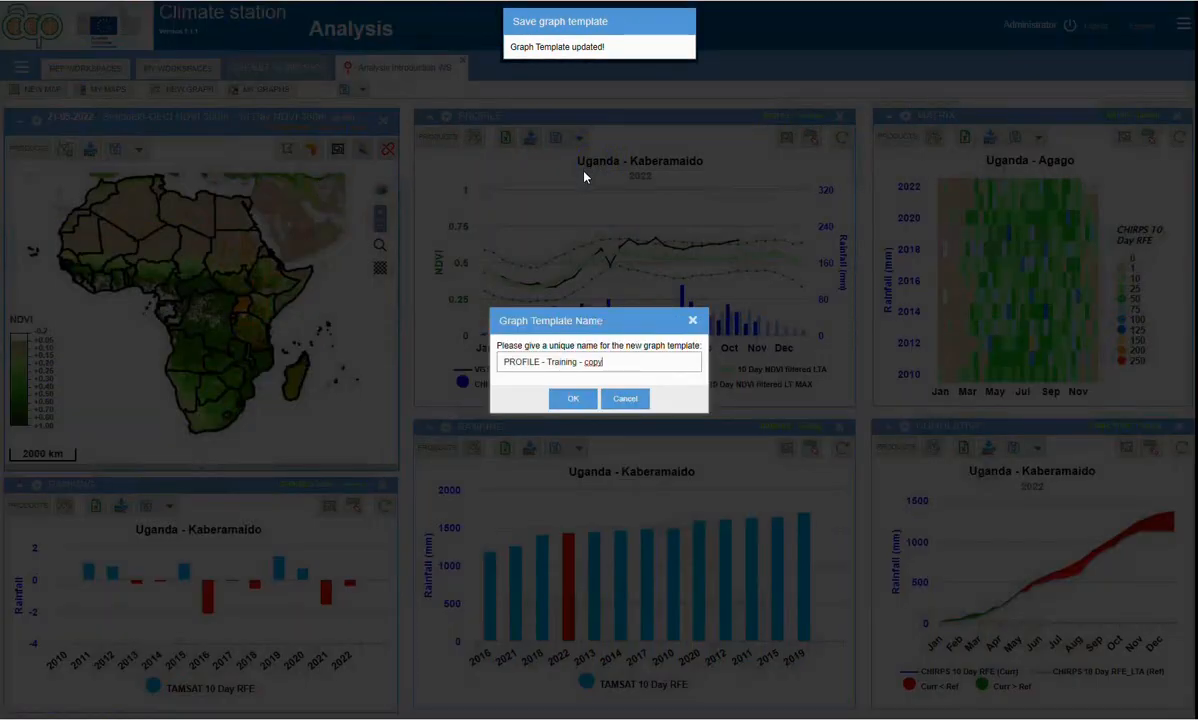
left_click(573, 398)
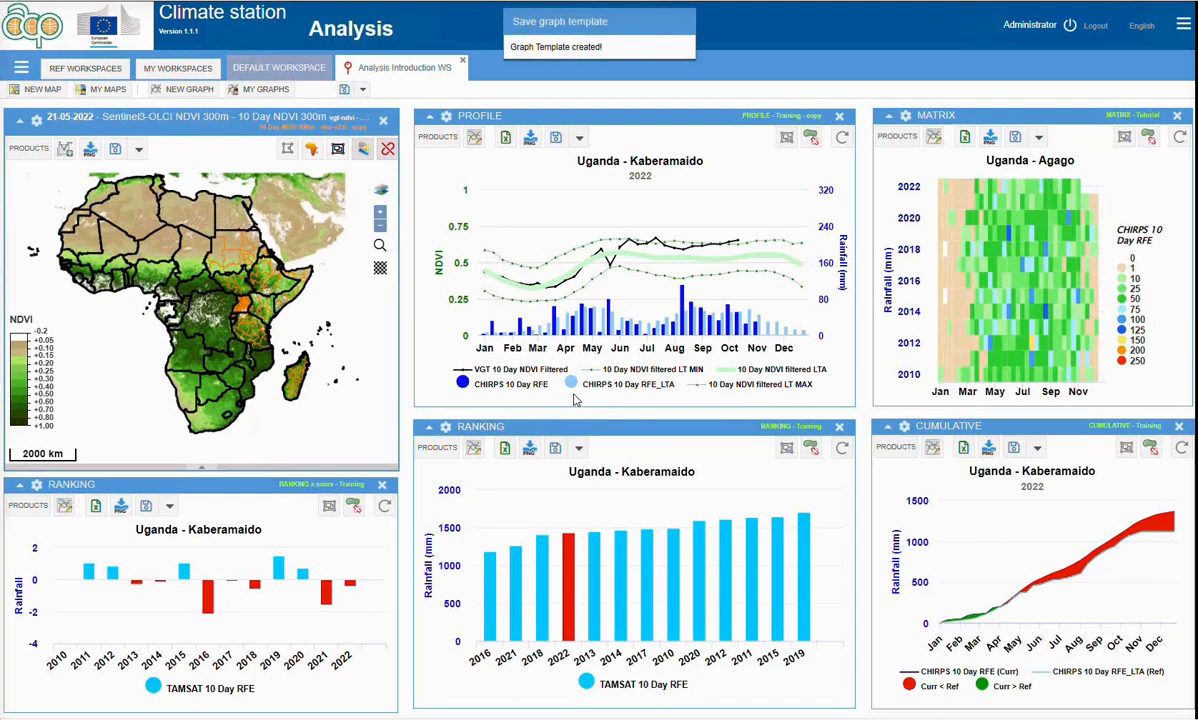
Open the graph template "PROFILE - Training - copy" from the saved graphs
left_click(257, 90)
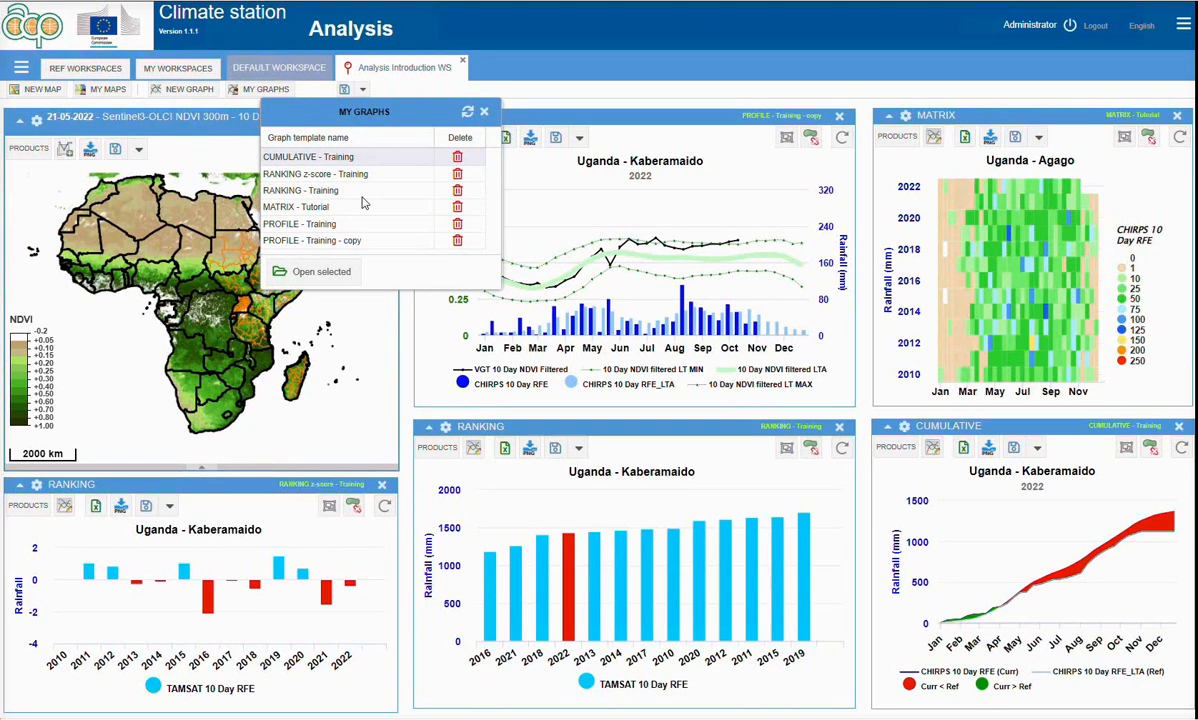
left_click(348, 240)
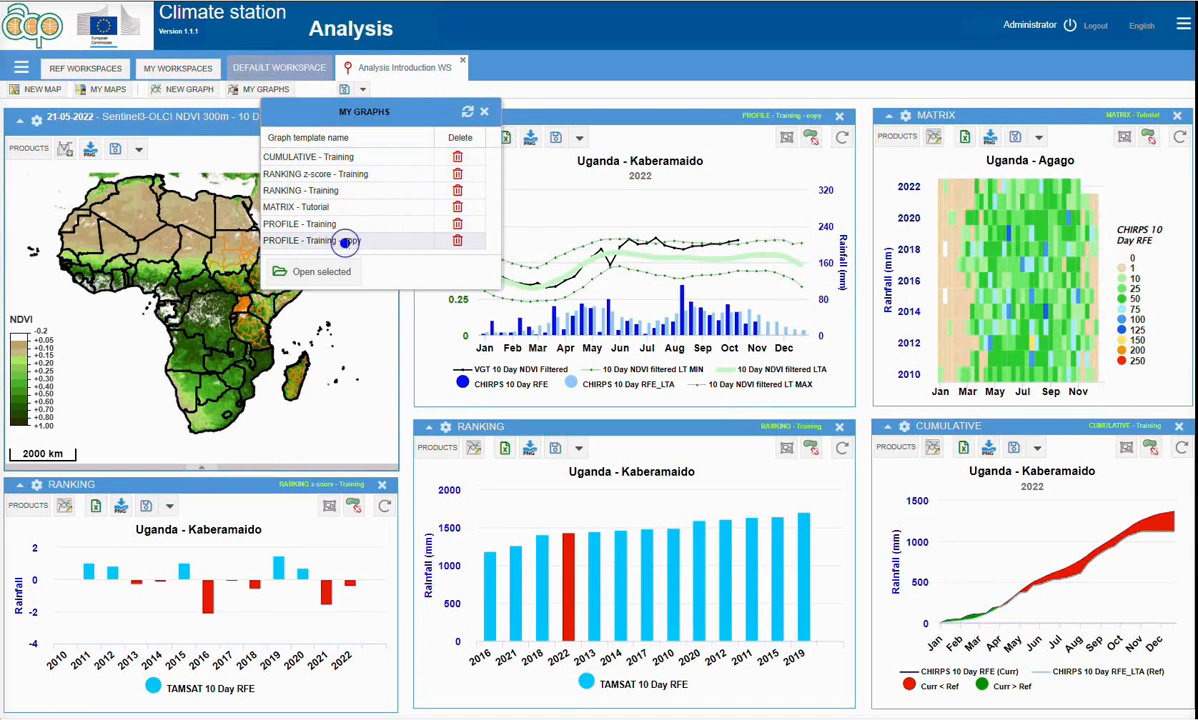
left_click(330, 272)
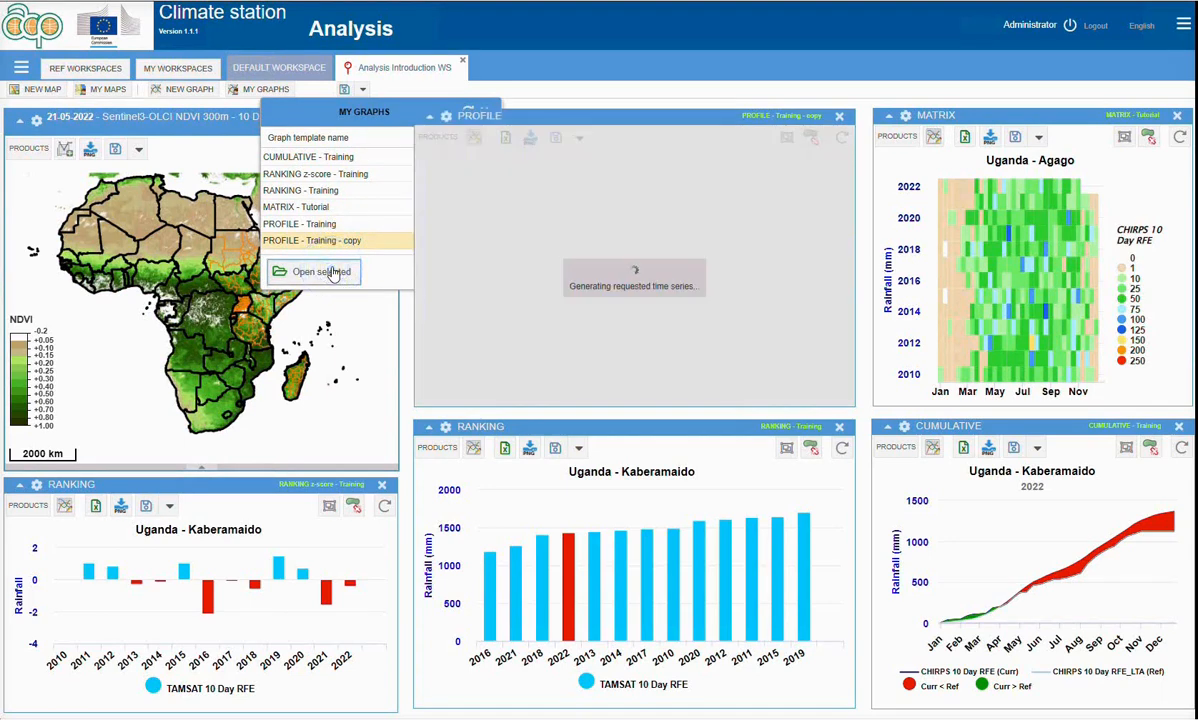
left_click(557, 92)
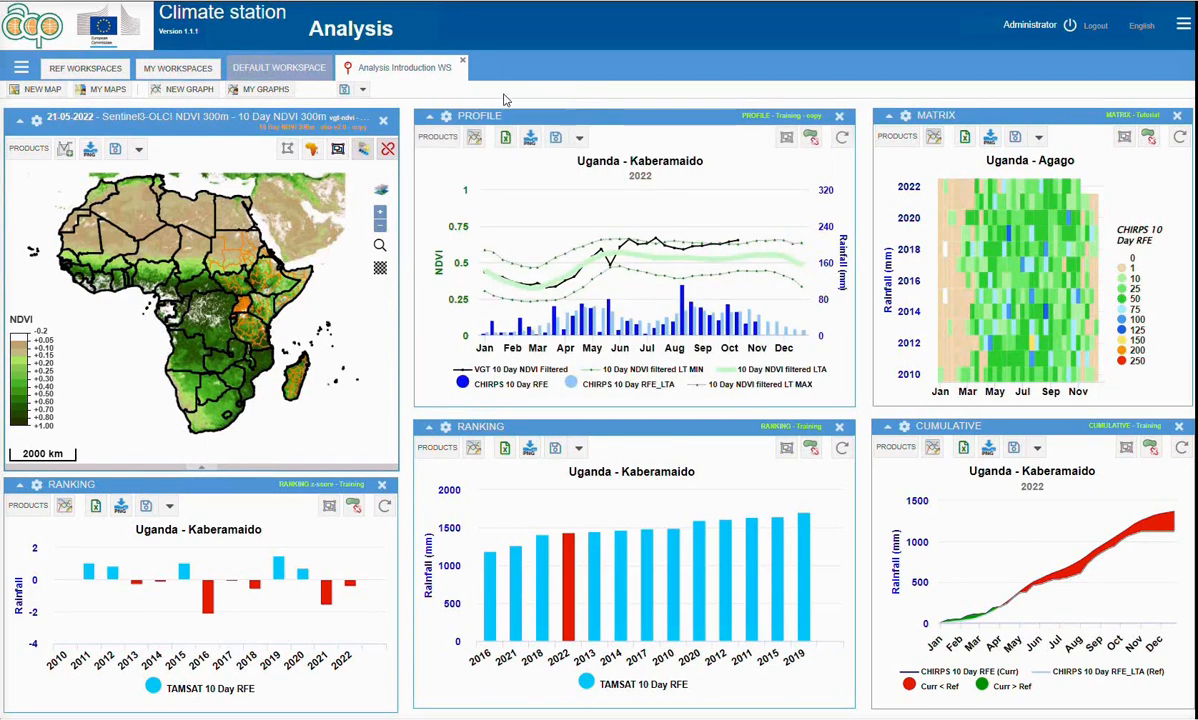
Switch to the default workspace and save a copy of it as "DEFAULT WORKSPACE - copy"
left_click(267, 70)
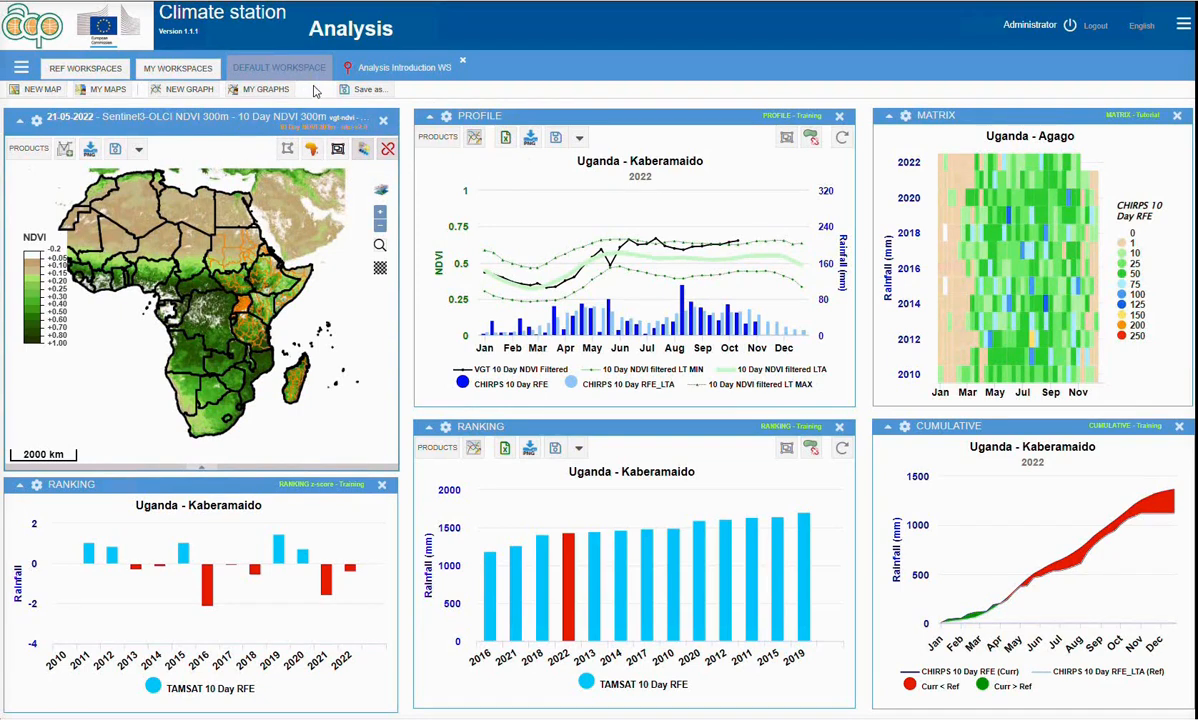
left_click(366, 92)
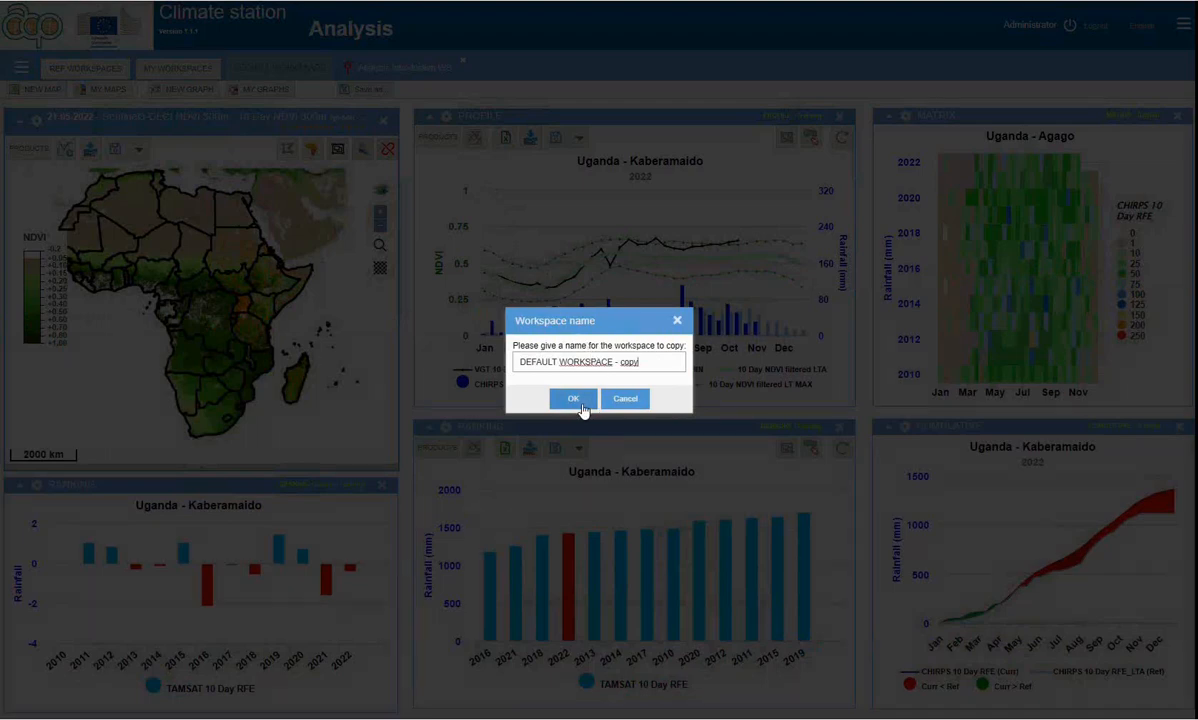
left_click(573, 400)
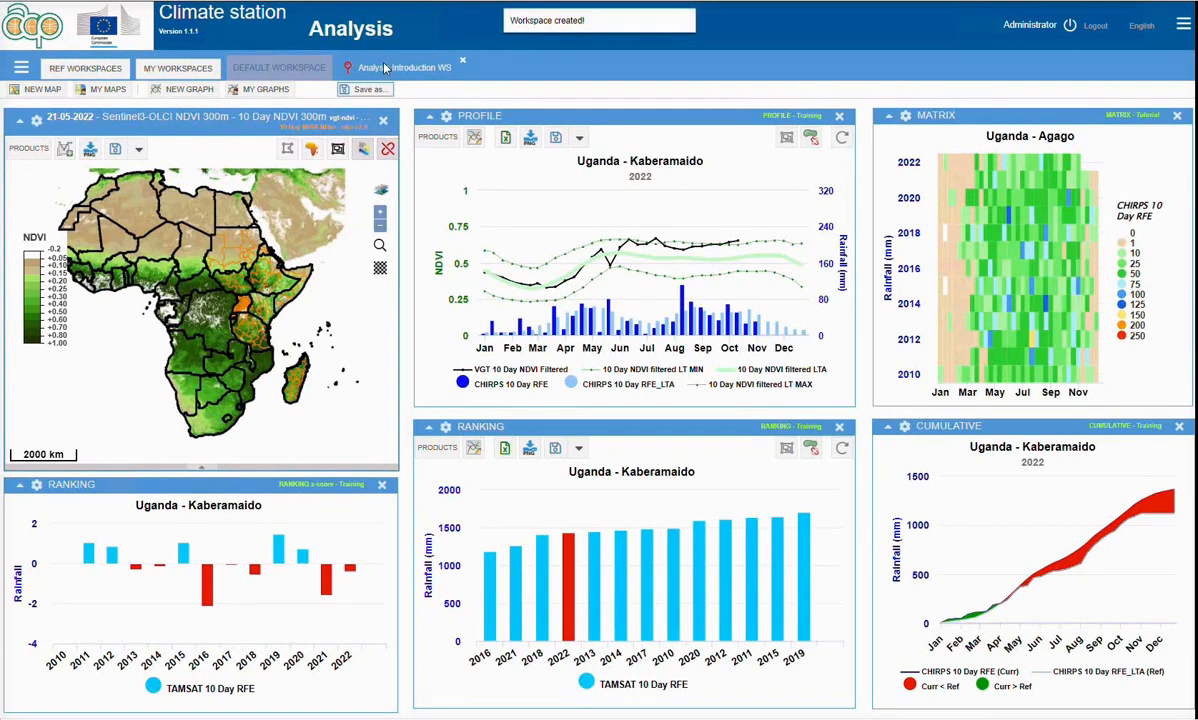
Try to open "DEFAULT WORKSPACE - copy" from the user's own saved workspaces
left_click(173, 78)
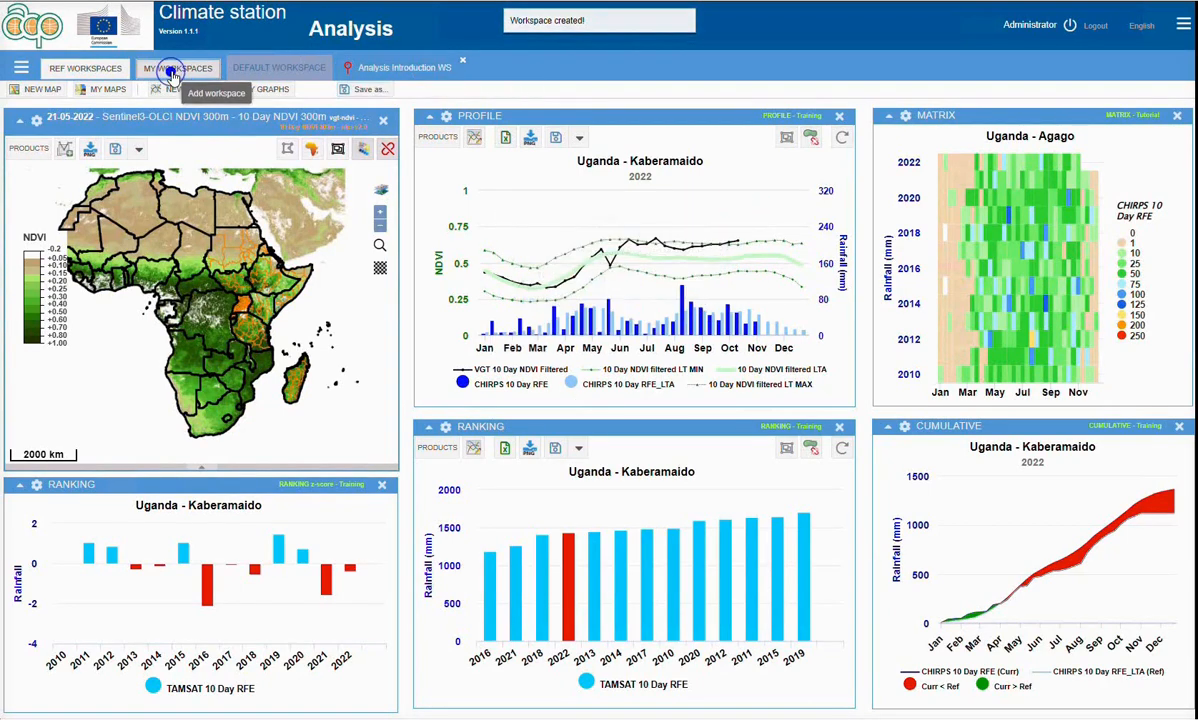
left_click(173, 78)
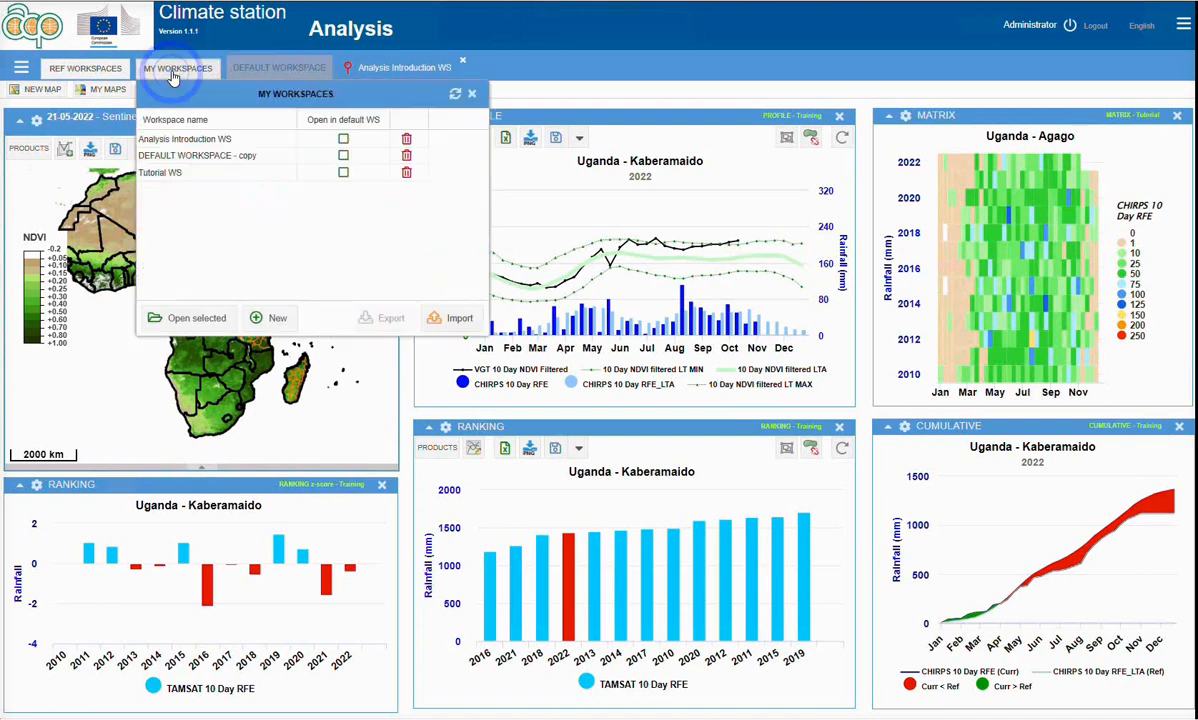
left_click(229, 155)
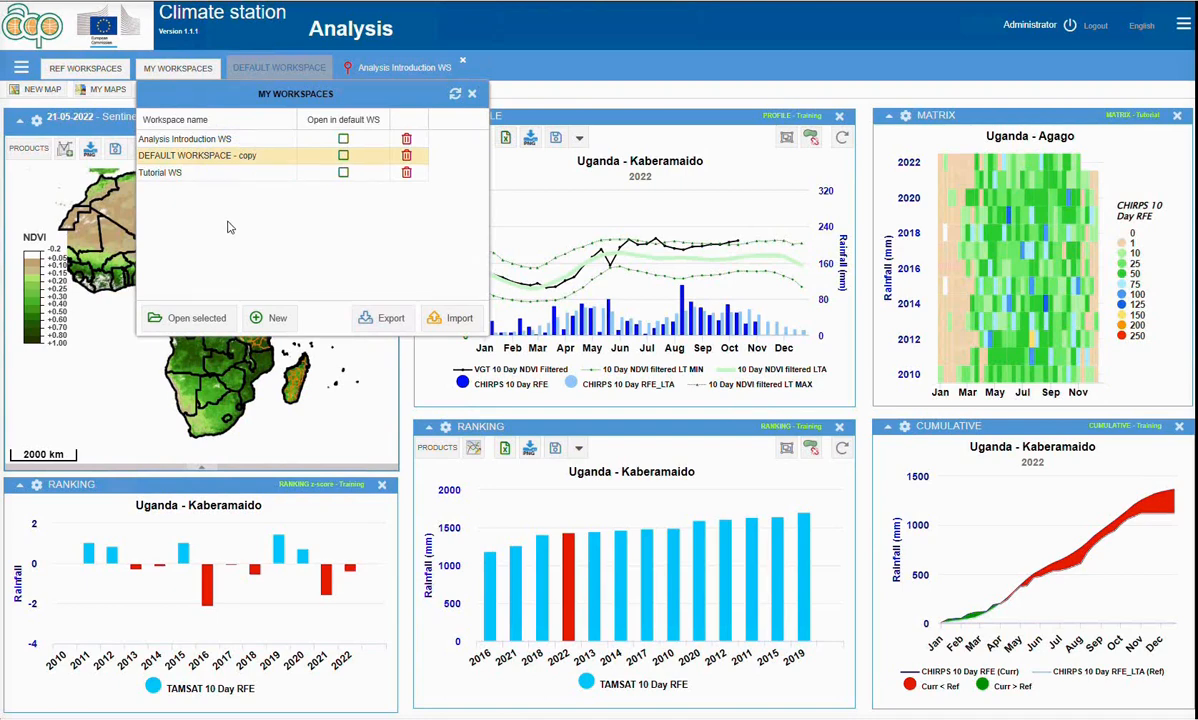
left_click(208, 317)
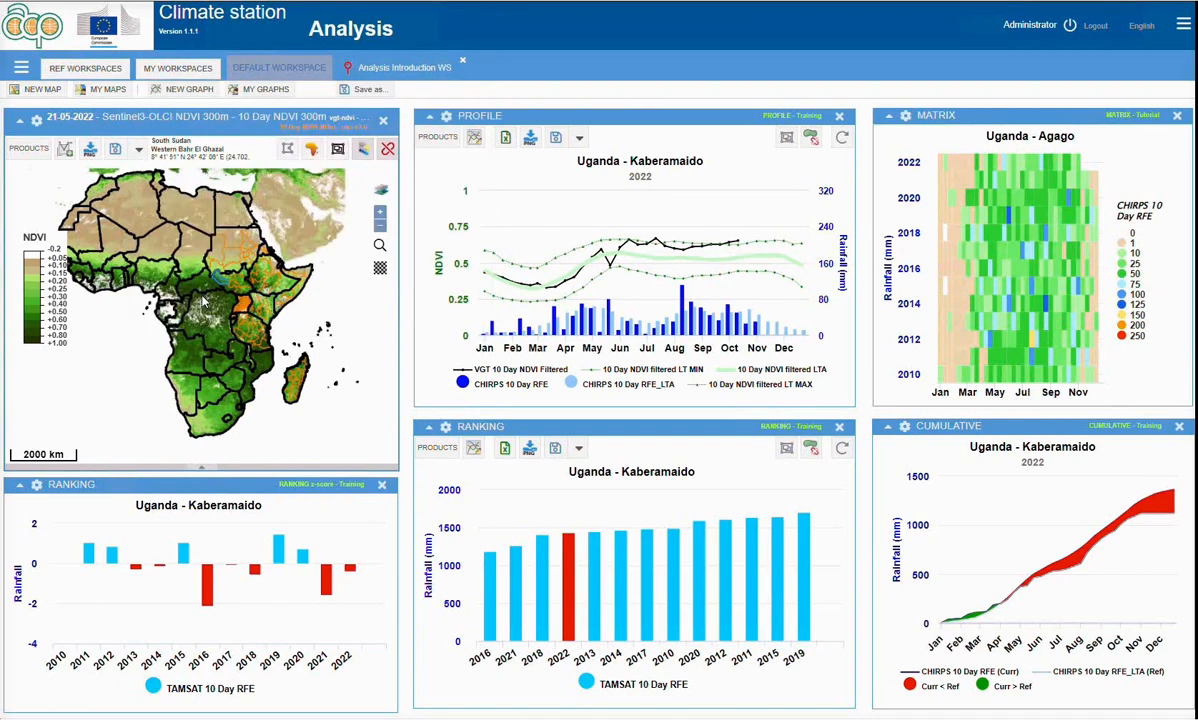
Pin the Analysis Introduction WS workspace and rename it as "Analysis Introduction"
left_click(398, 70)
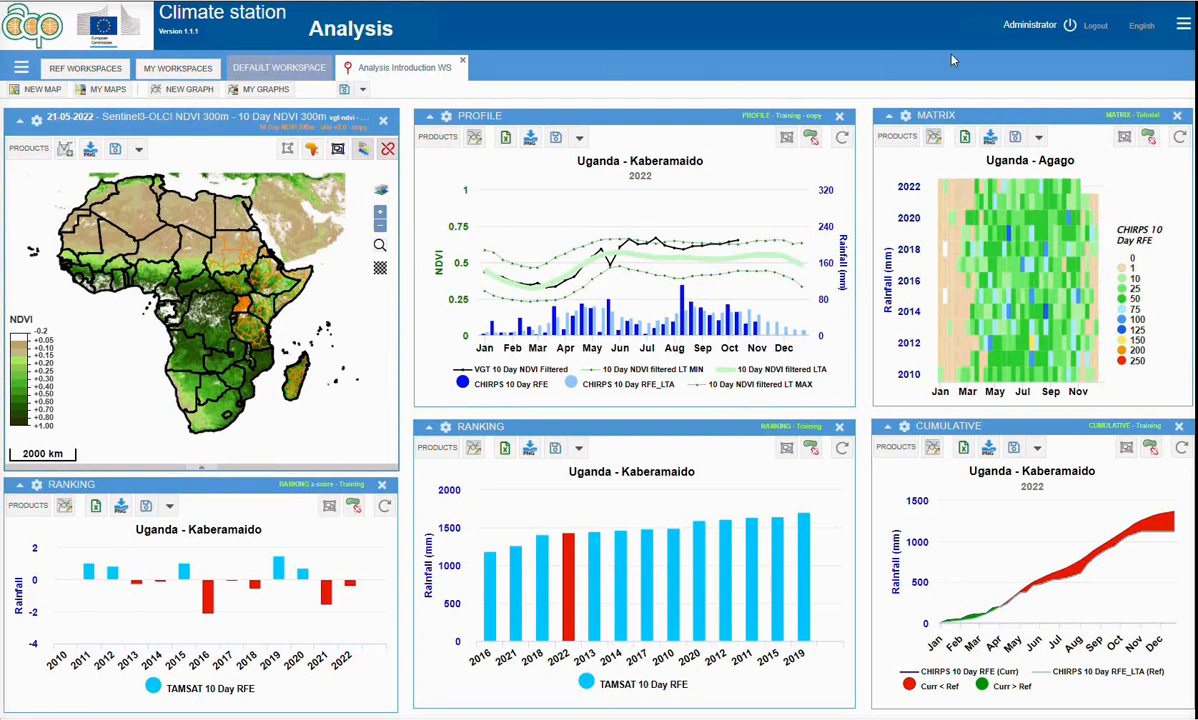
left_click(348, 68)
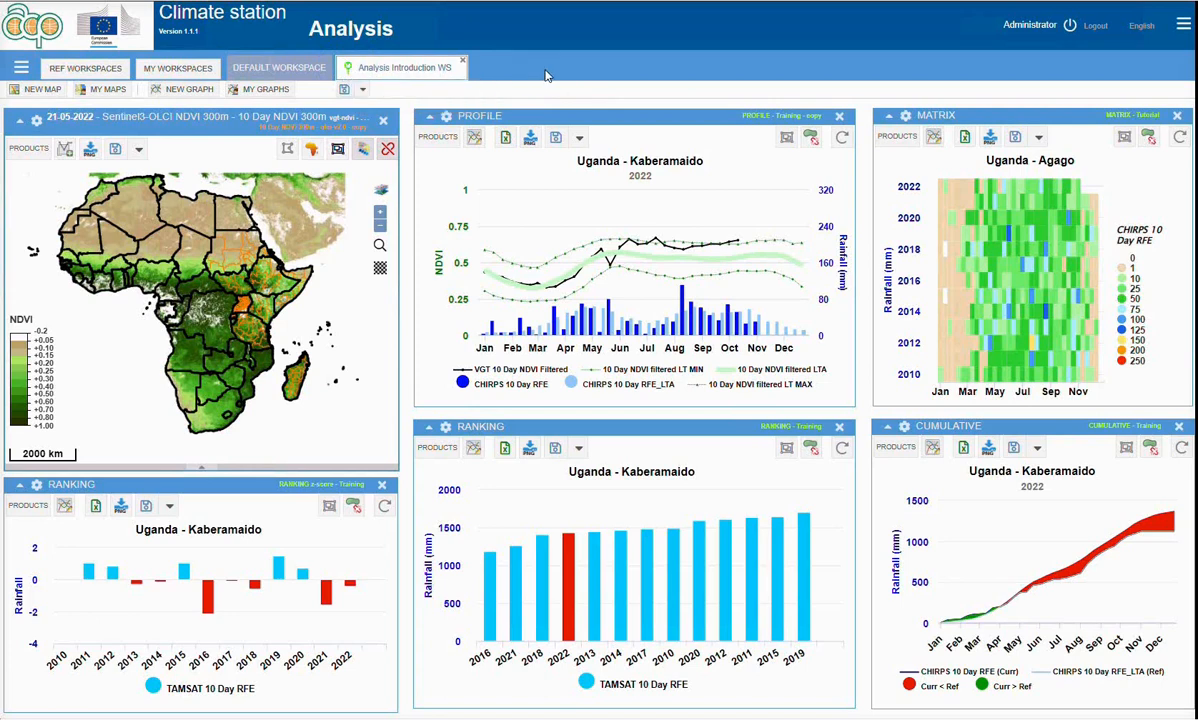
double_click(407, 71)
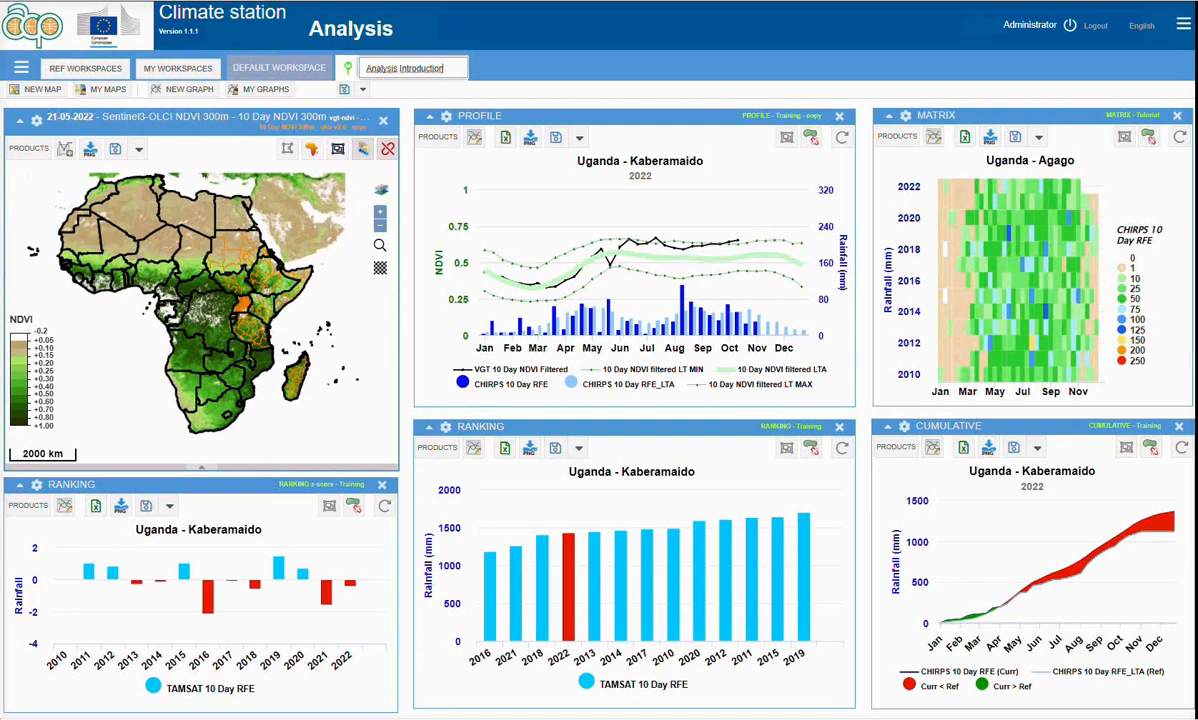
key("Return")
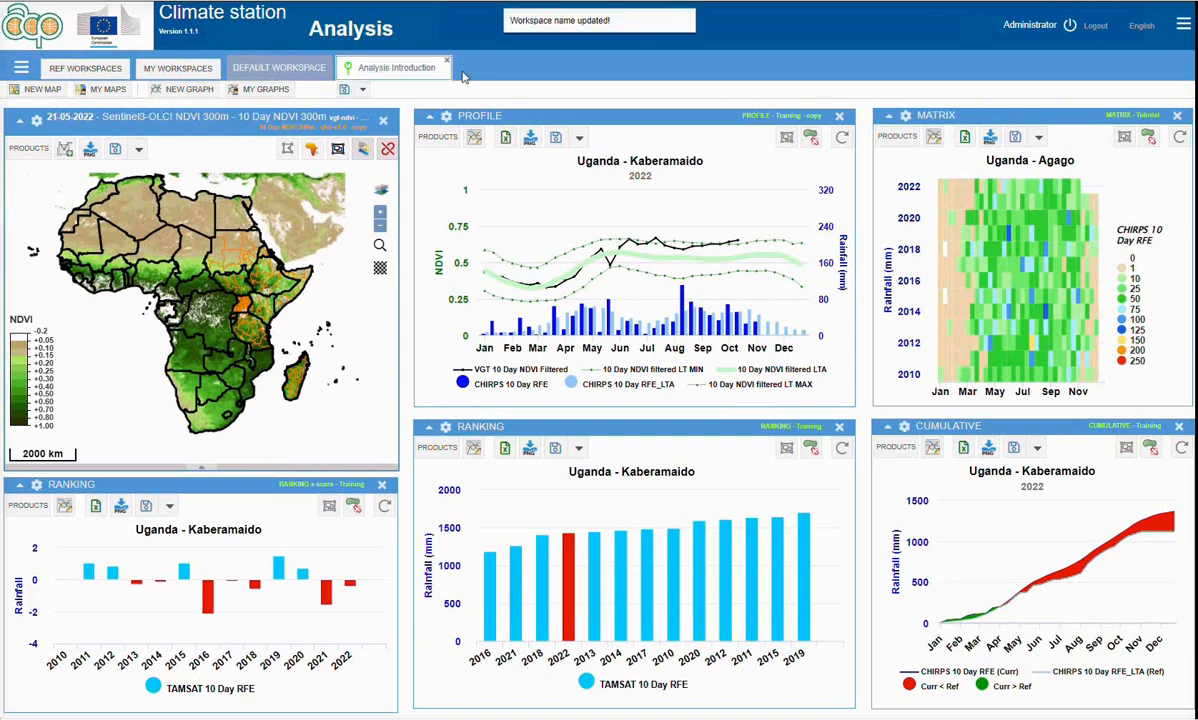
Create a new empty workspace from the list of the user's own workspaces
left_click(175, 74)
left_click(175, 72)
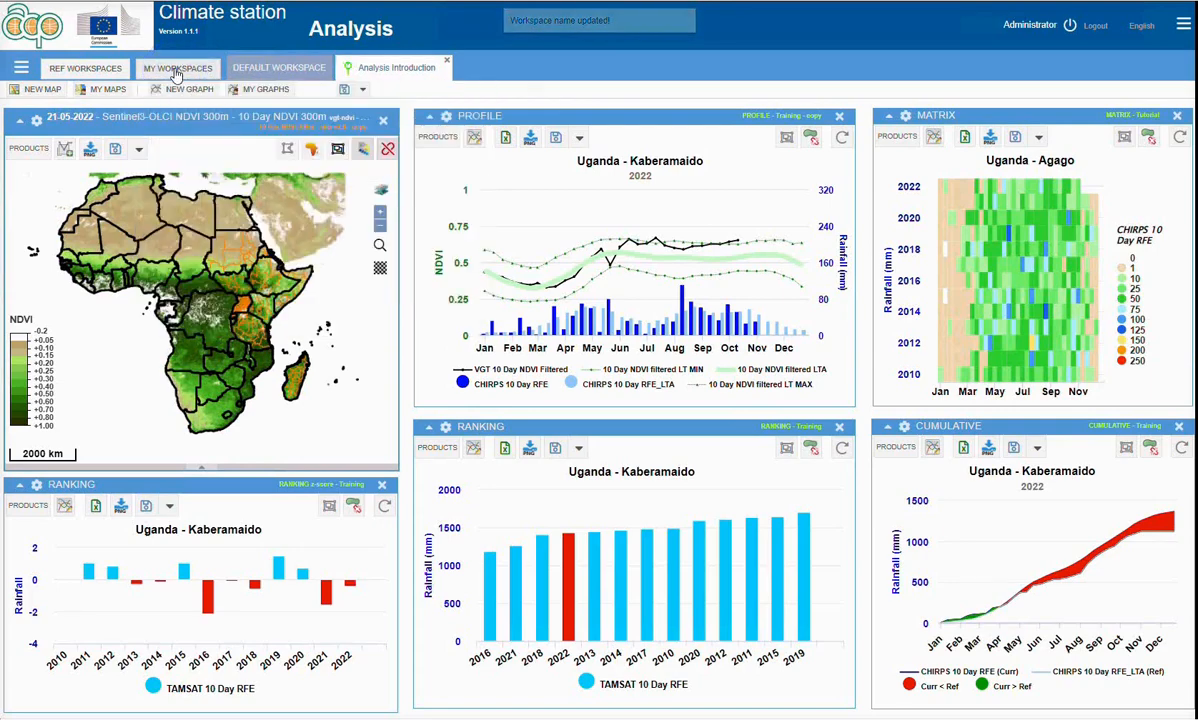
left_click(172, 70)
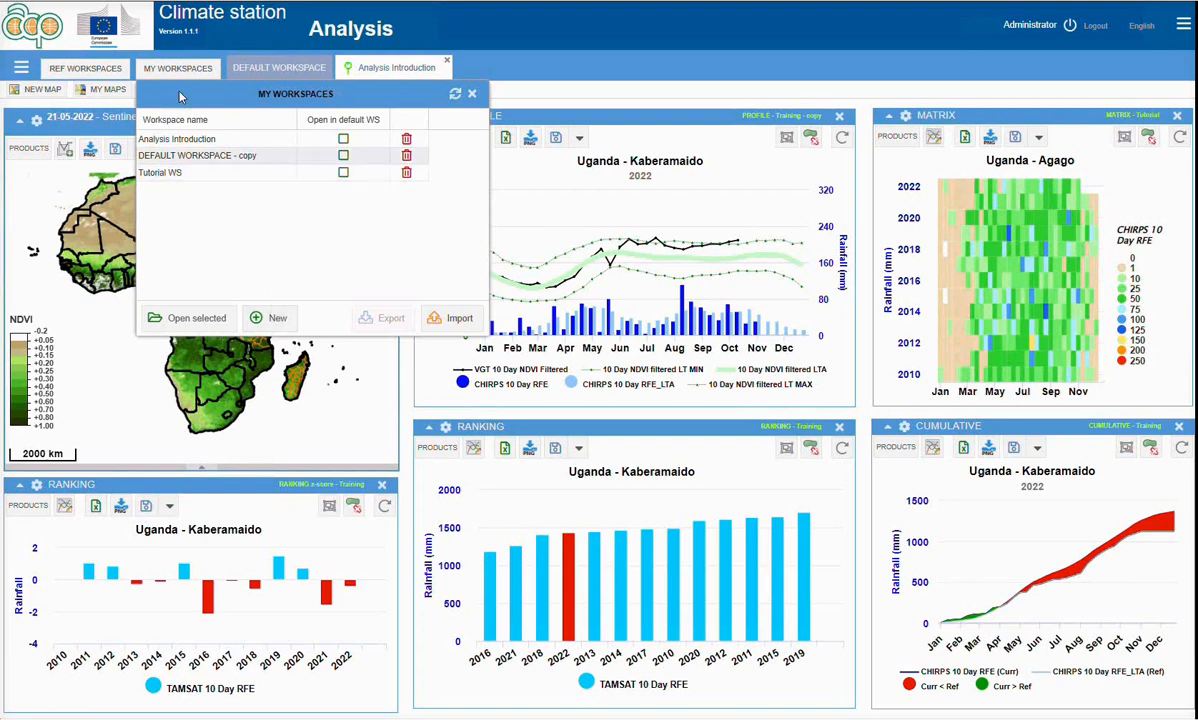
left_click(272, 319)
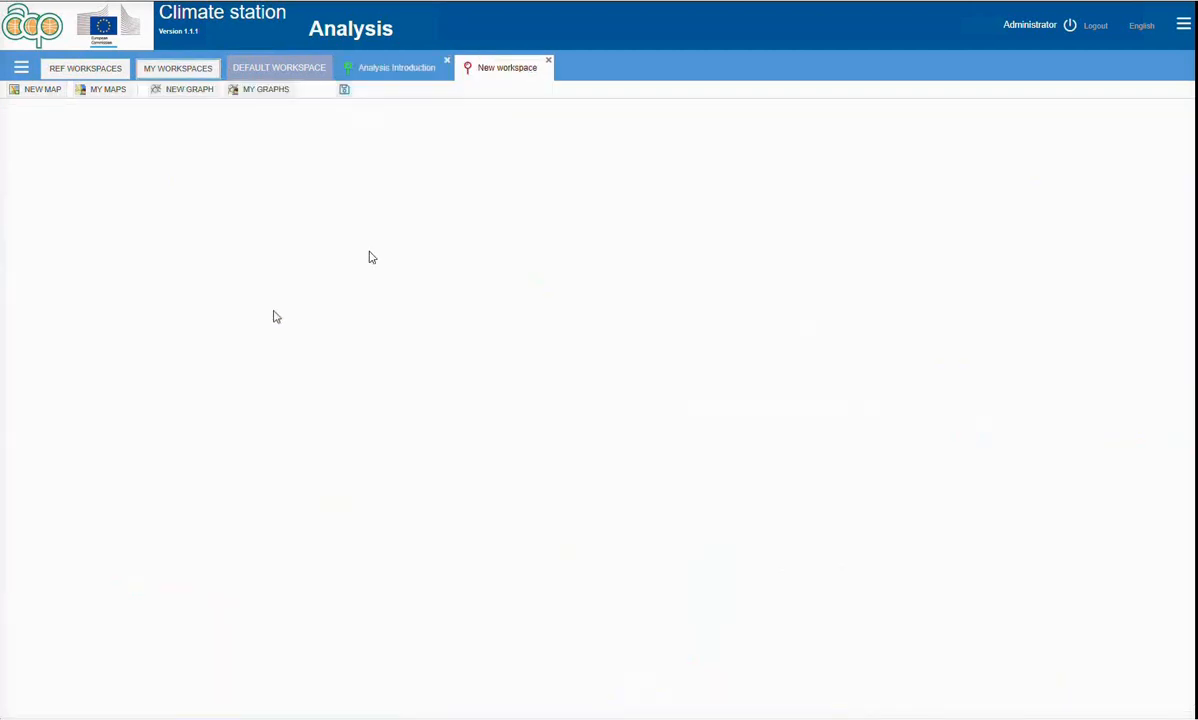
Add an empty map window at one side of the new workspace and open a new time series graph window
left_click(33, 92)
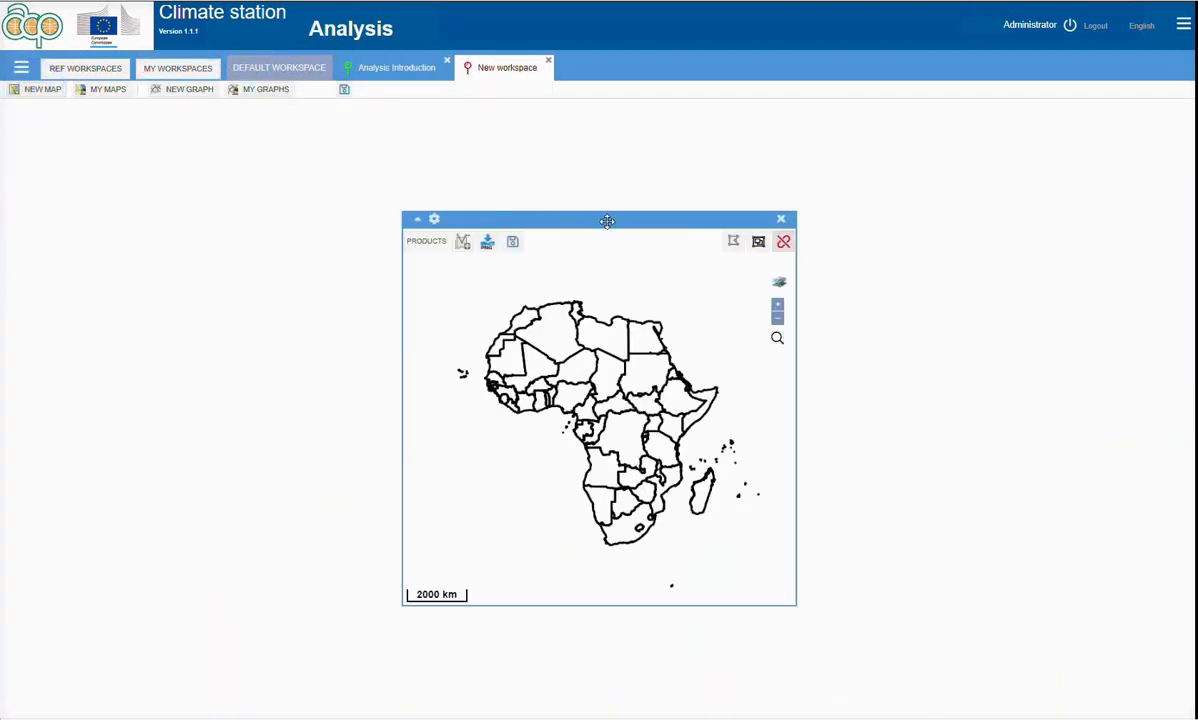
left_click_drag(607, 220, 235, 203)
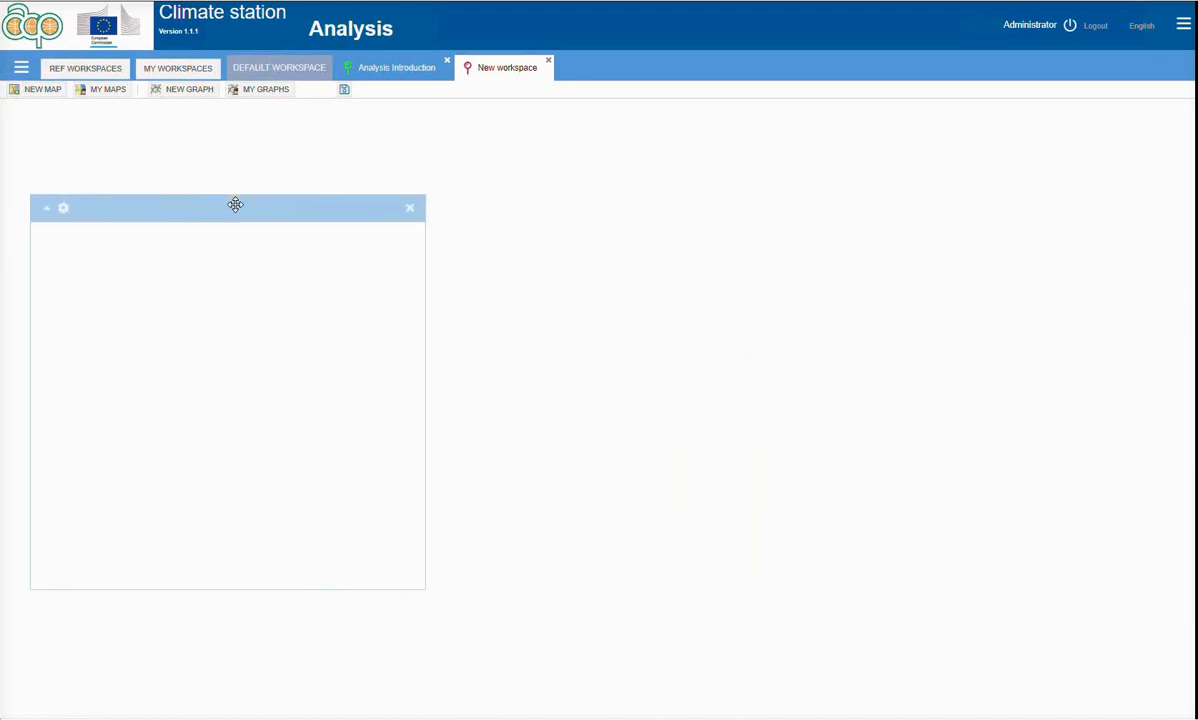
left_click(188, 91)
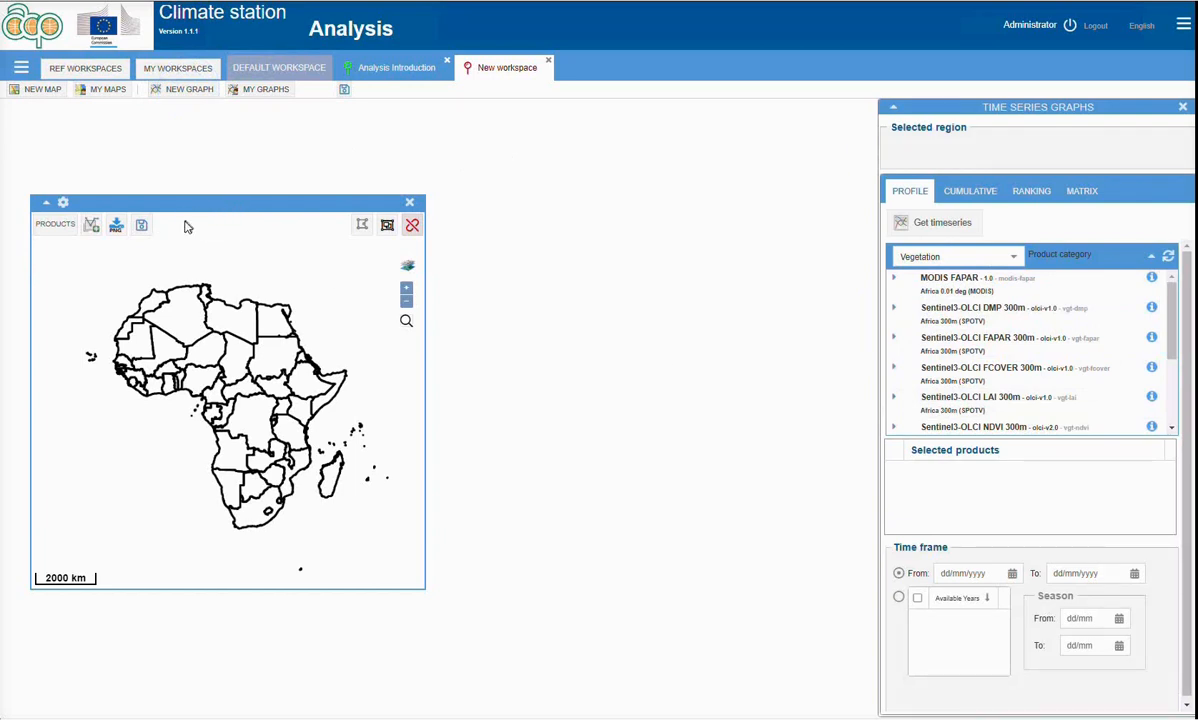
Add the MODIS FAPAR "10d Minimum fapar" data set from the Vegetation products to the map, using the Africa 0.01 deg mapset
left_click(57, 230)
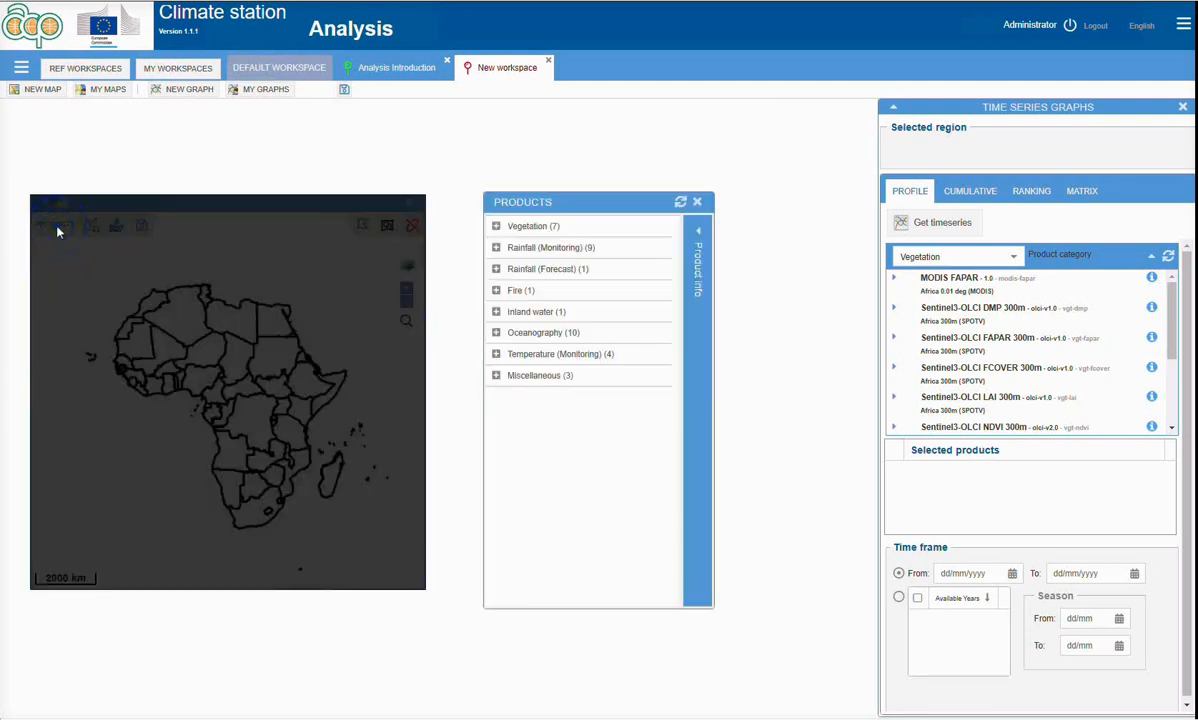
left_click(566, 230)
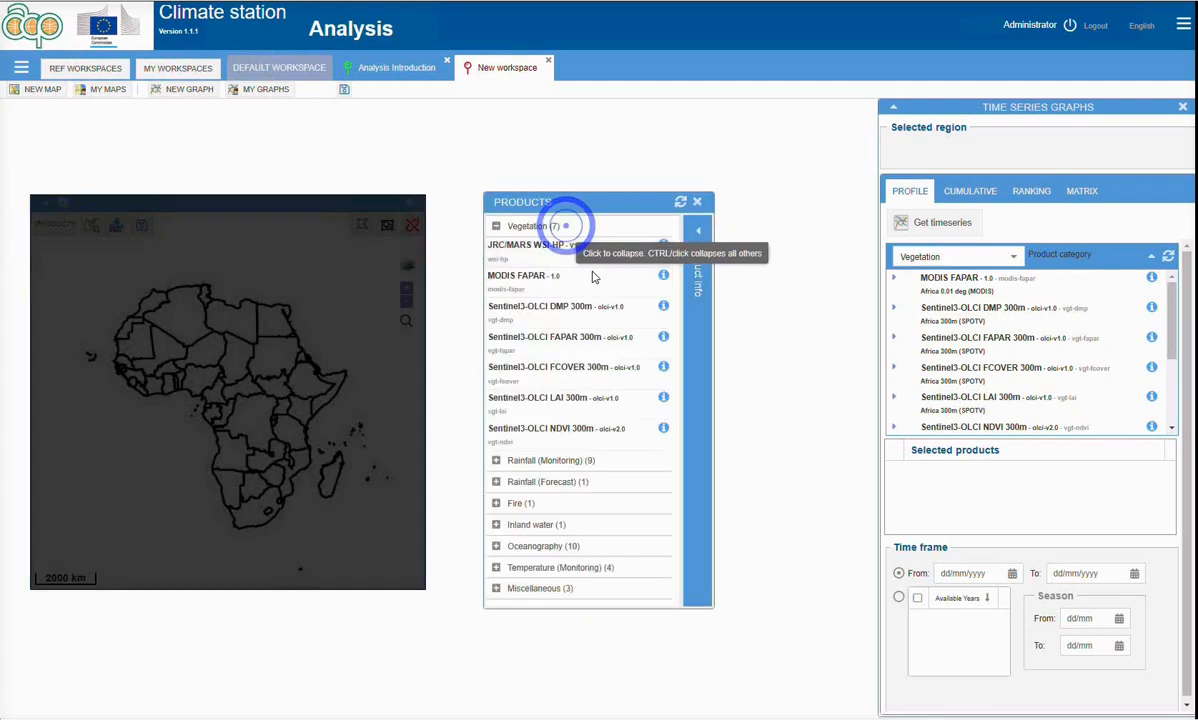
left_click(550, 272)
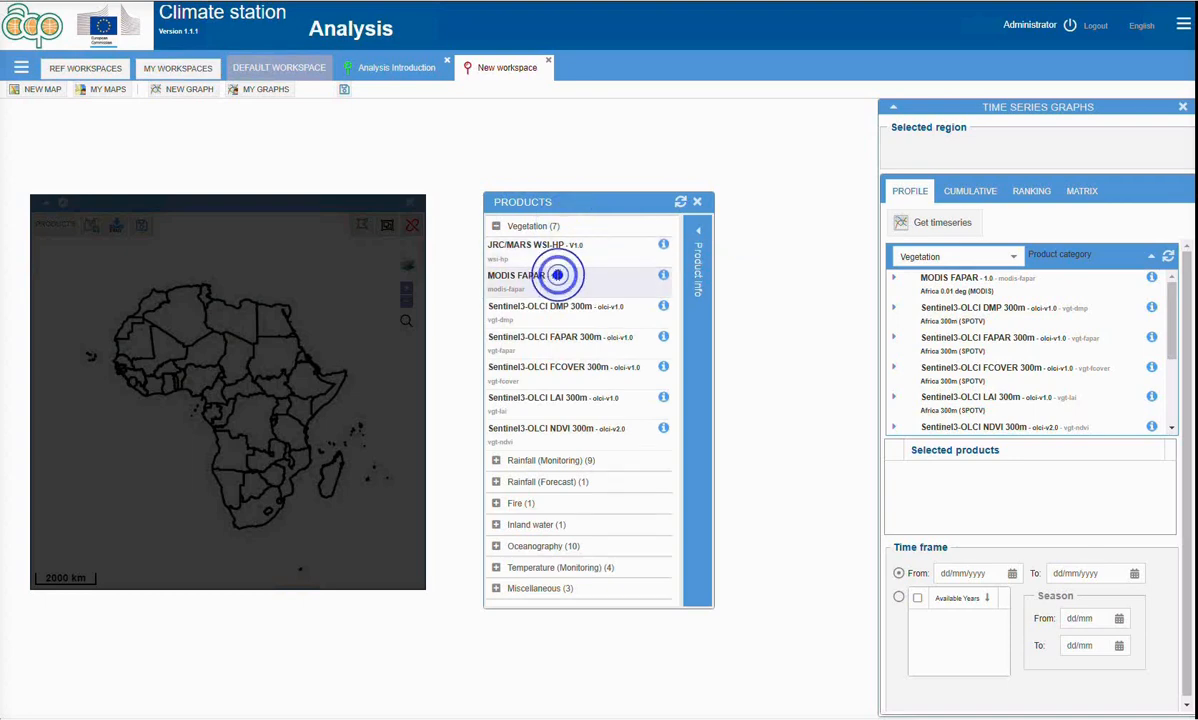
left_click(740, 287)
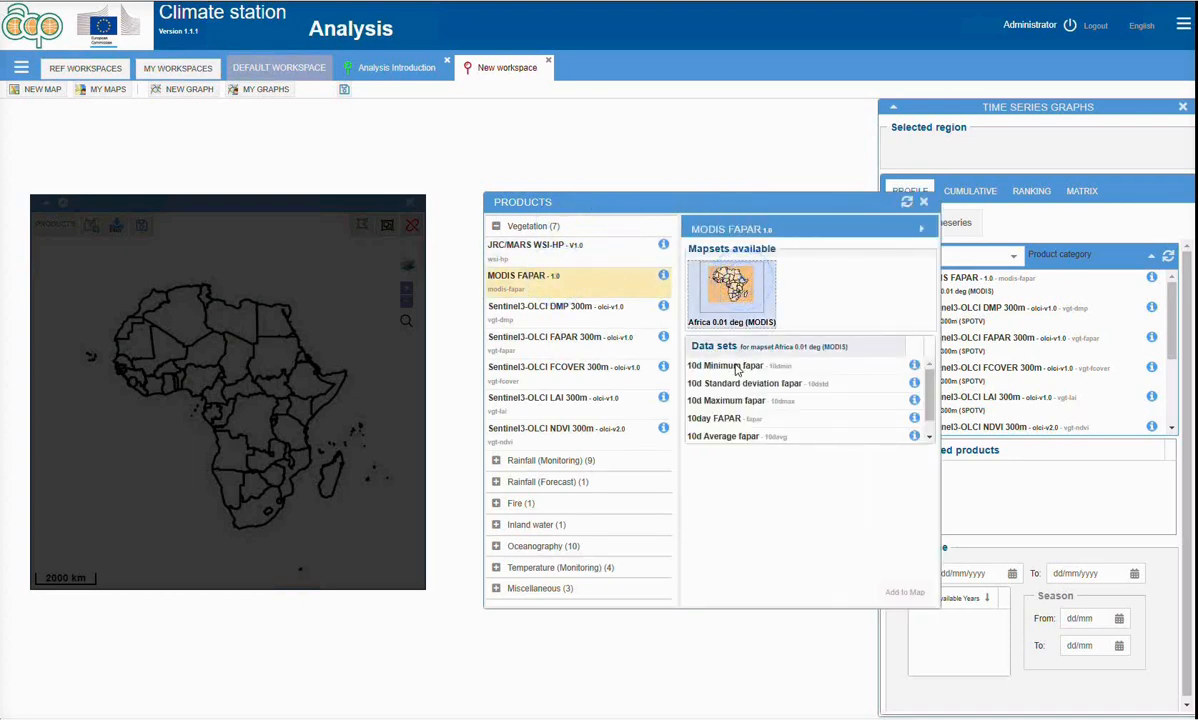
left_click(753, 366)
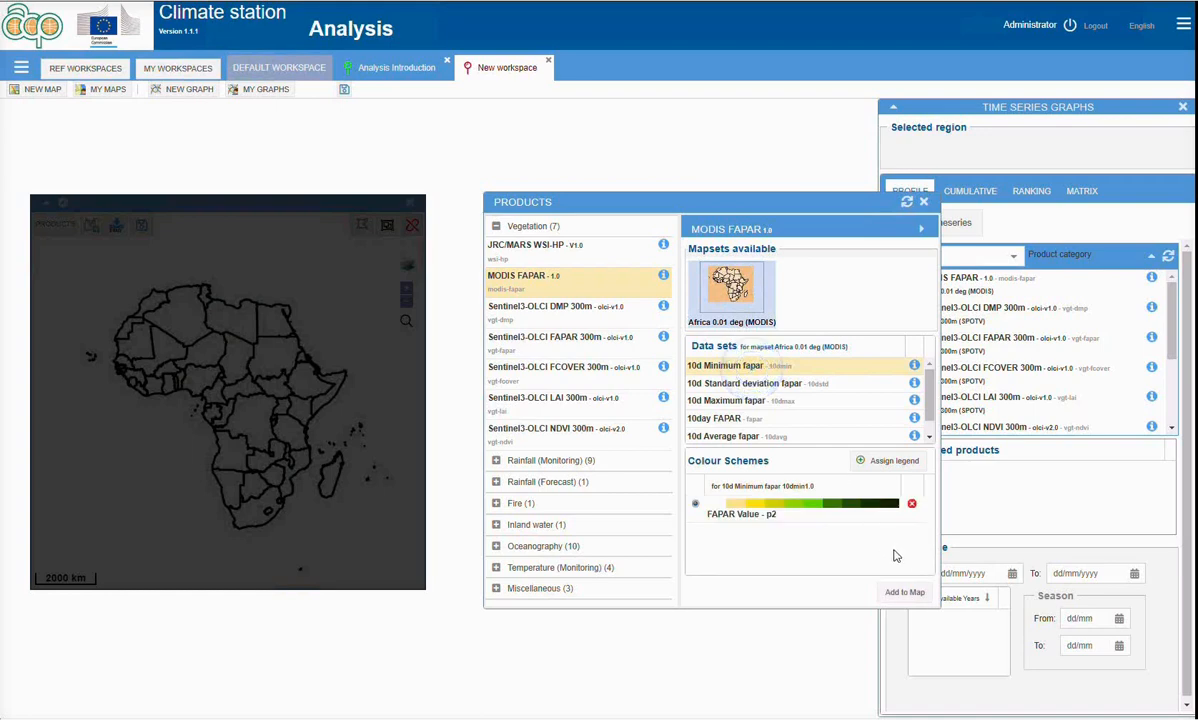
left_click(904, 593)
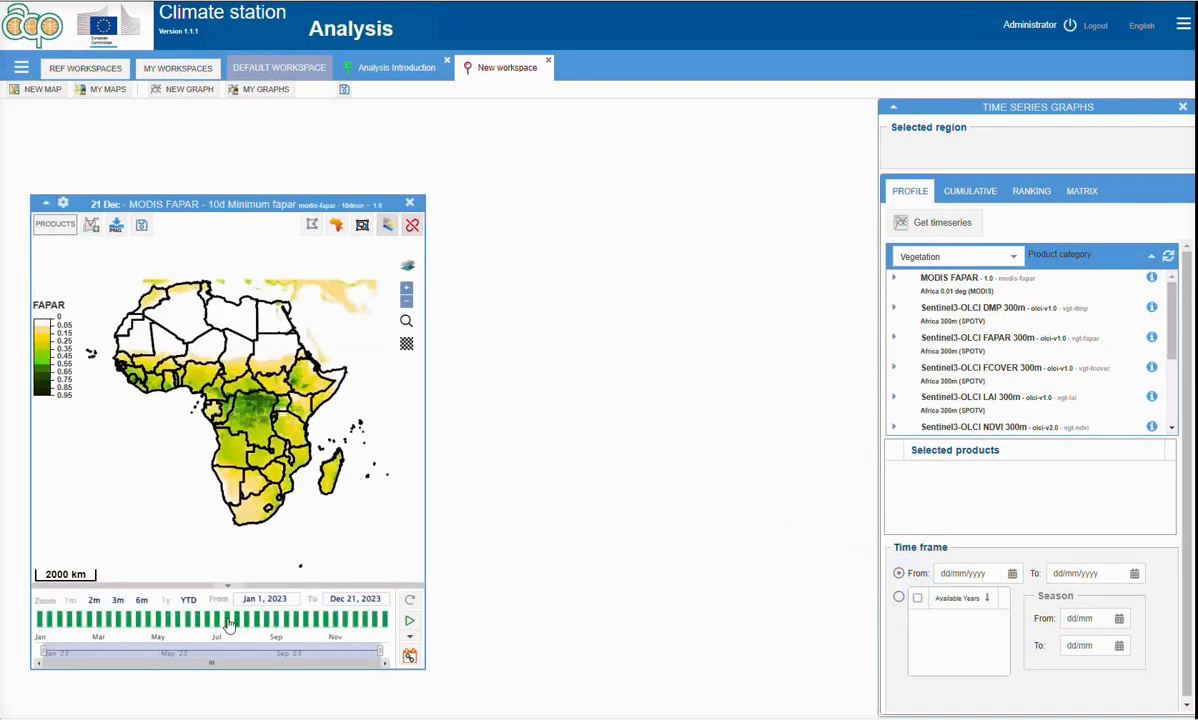
Display the 11 April data on the map and select South Sudan as the region
left_click(216, 620)
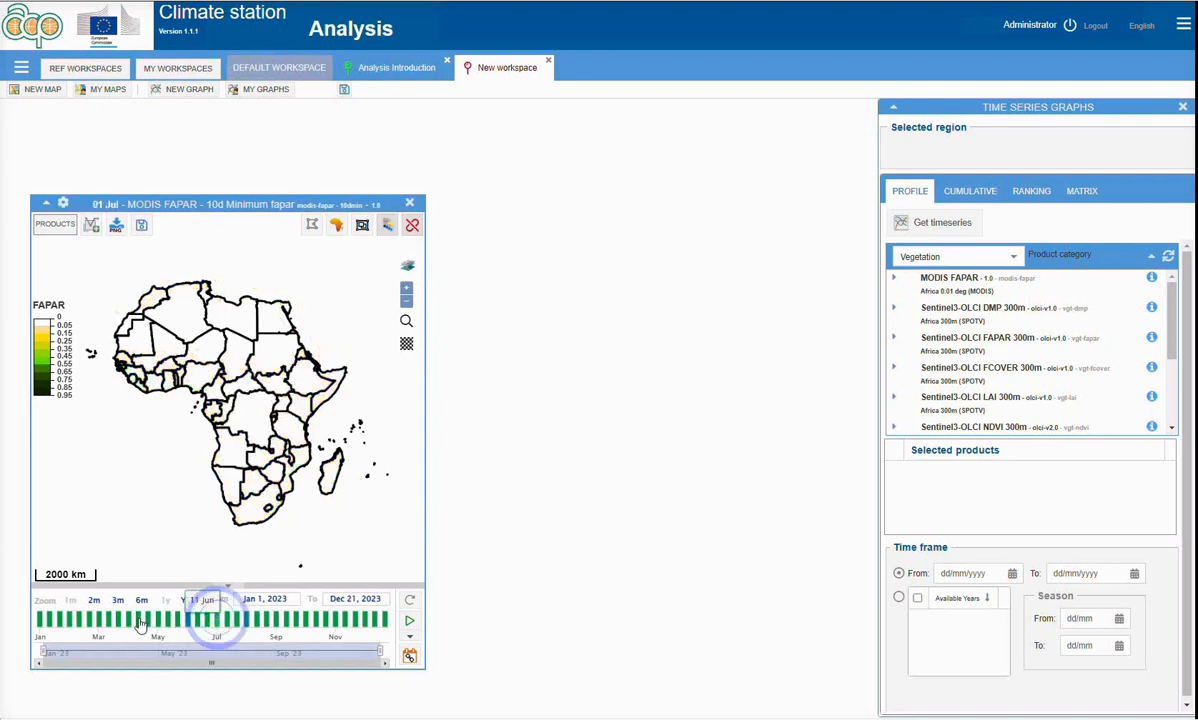
left_click(140, 621)
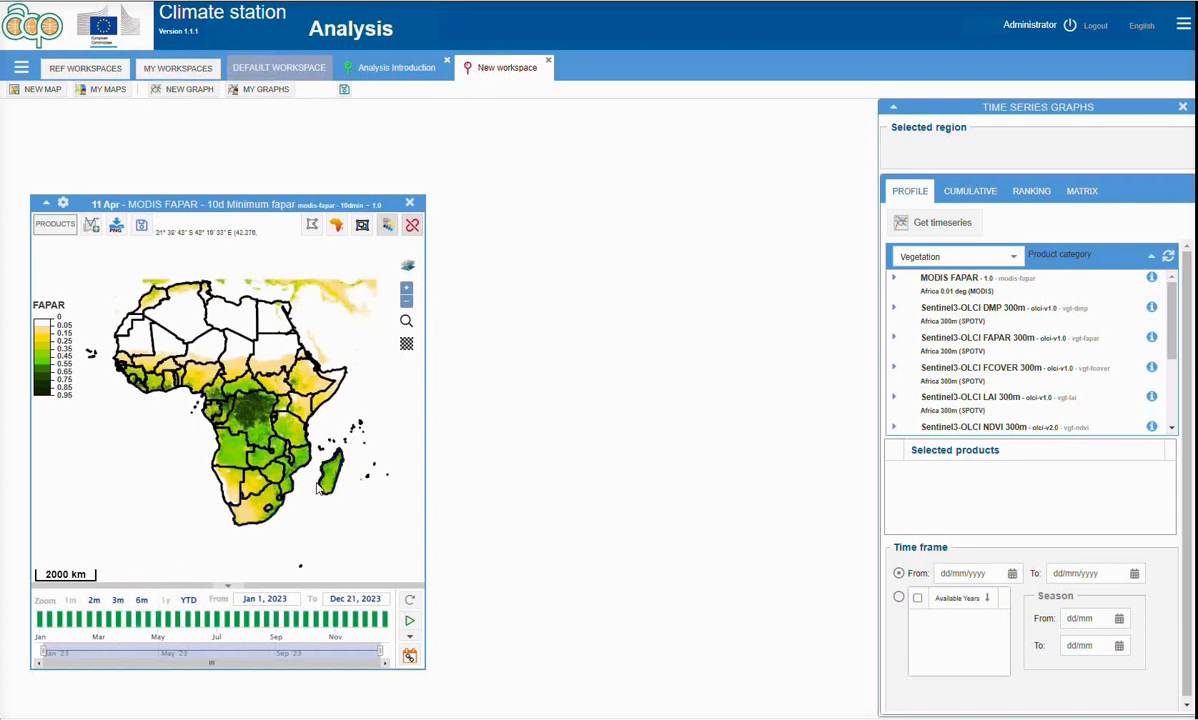
scroll(318, 487, "down", 1)
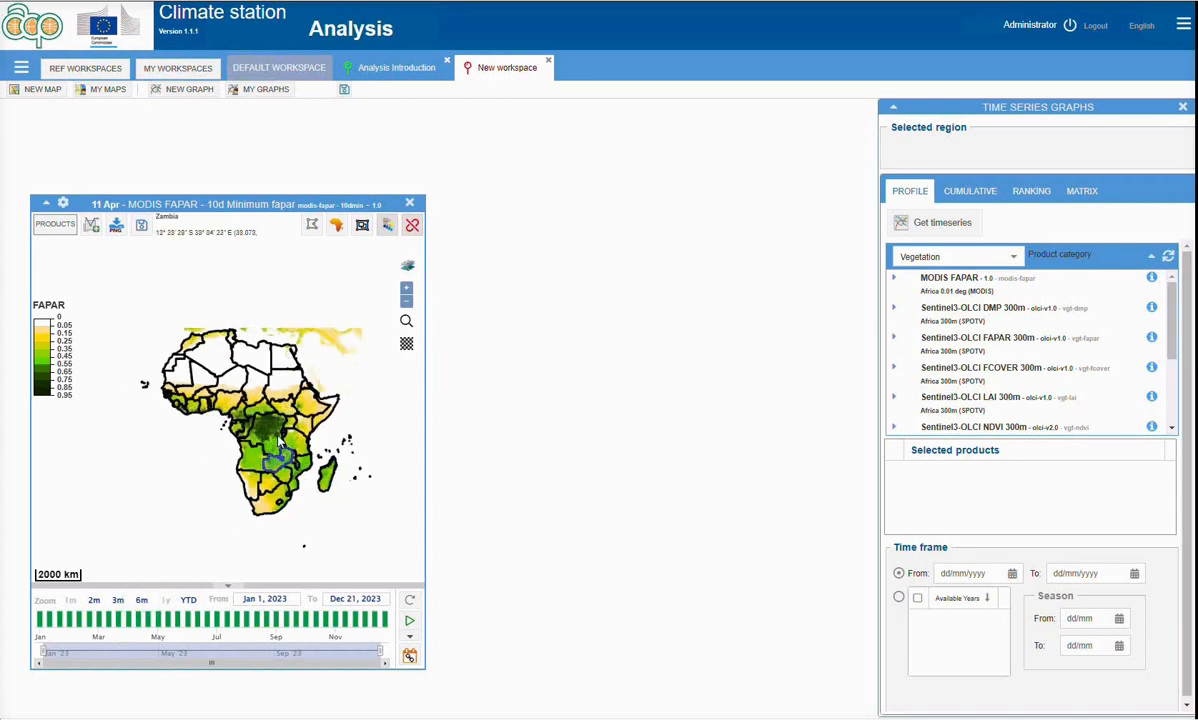
scroll(280, 445, "up", 1)
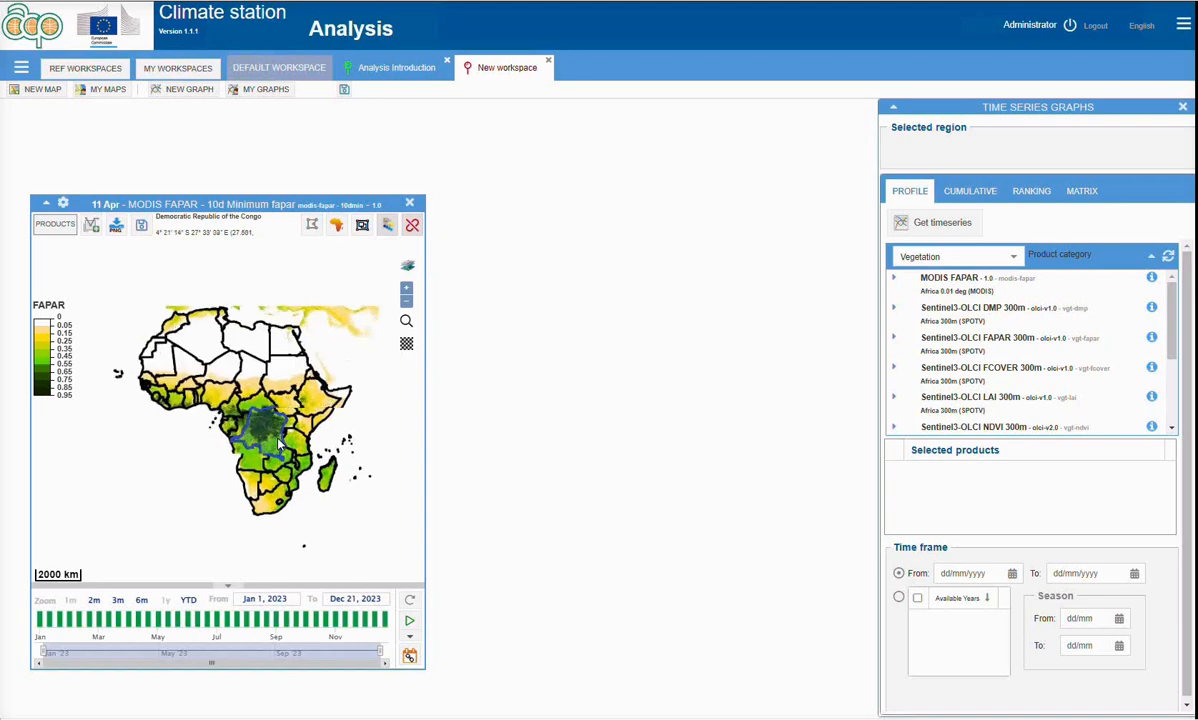
scroll(279, 443, "up", 1)
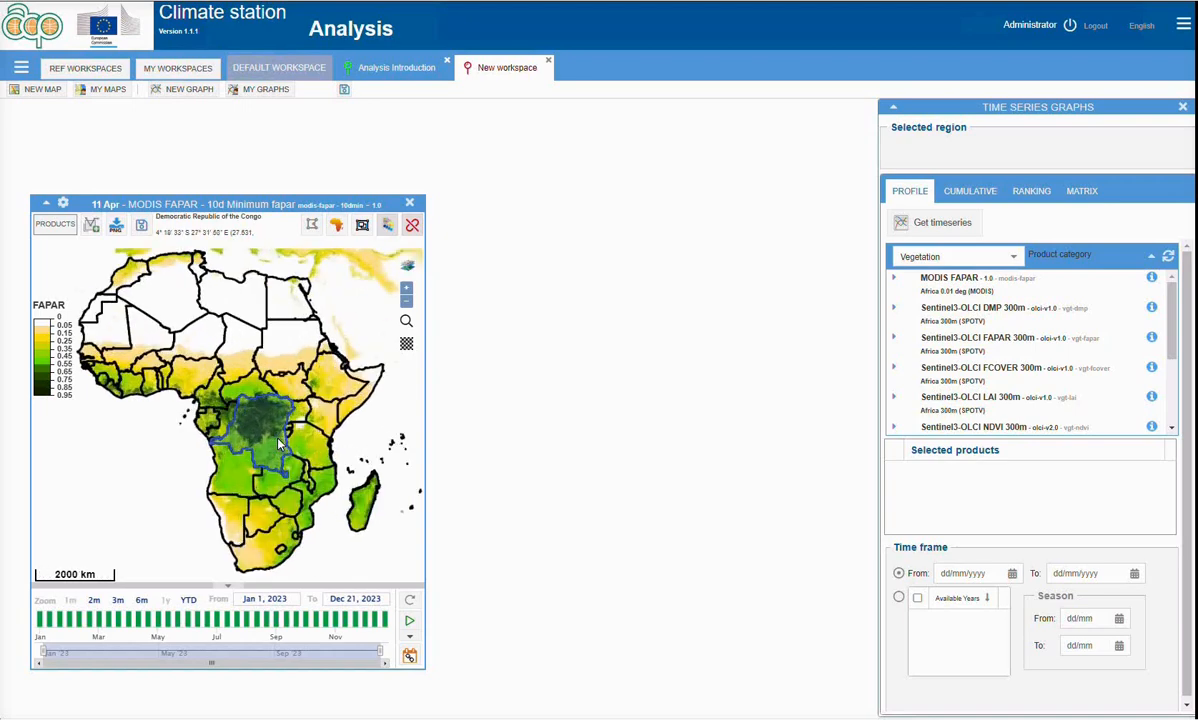
scroll(280, 445, "up", 1)
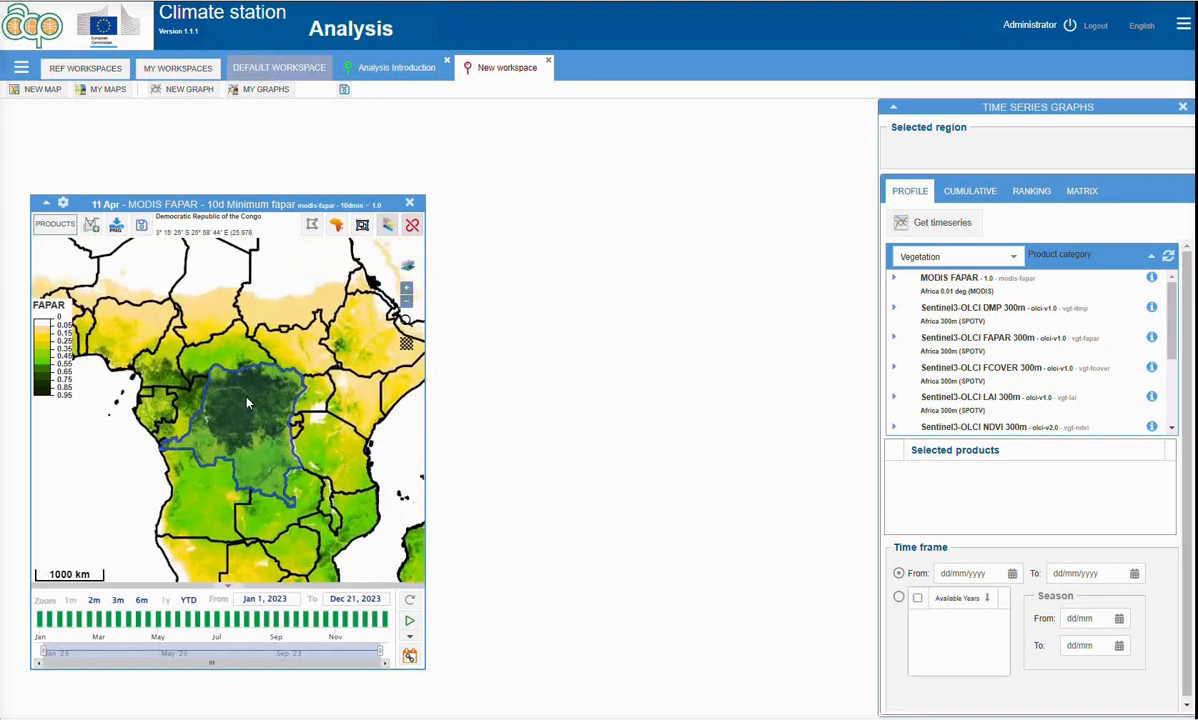
left_click(301, 347)
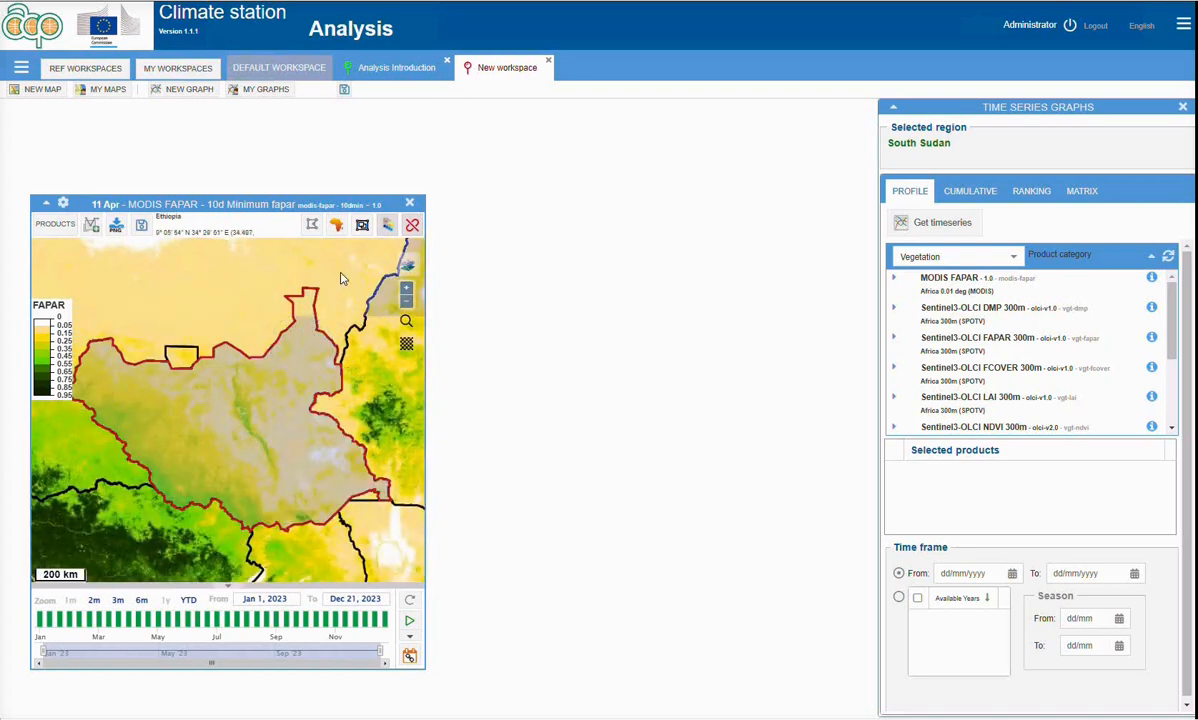
Outmask the selected South Sudan geometry on the map and switch the masking off again
left_click(336, 224)
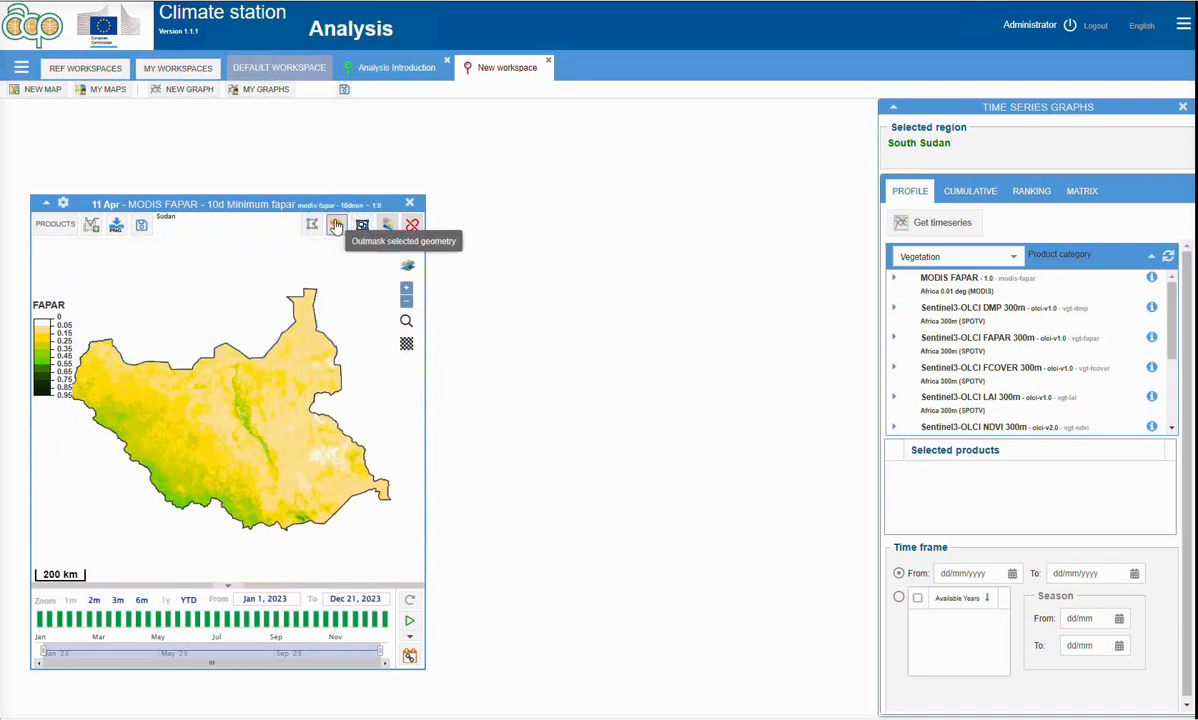
left_click(336, 226)
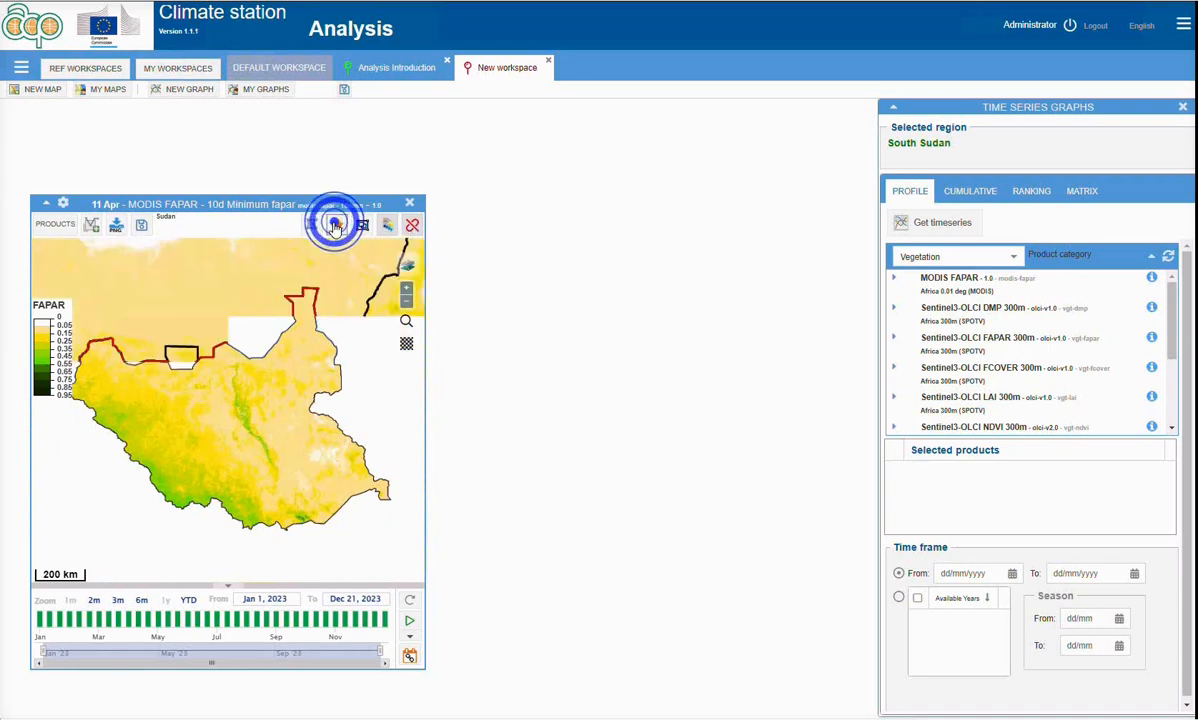
Add the "Africa level 1" border layer to the map around South Sudan
left_click(406, 304)
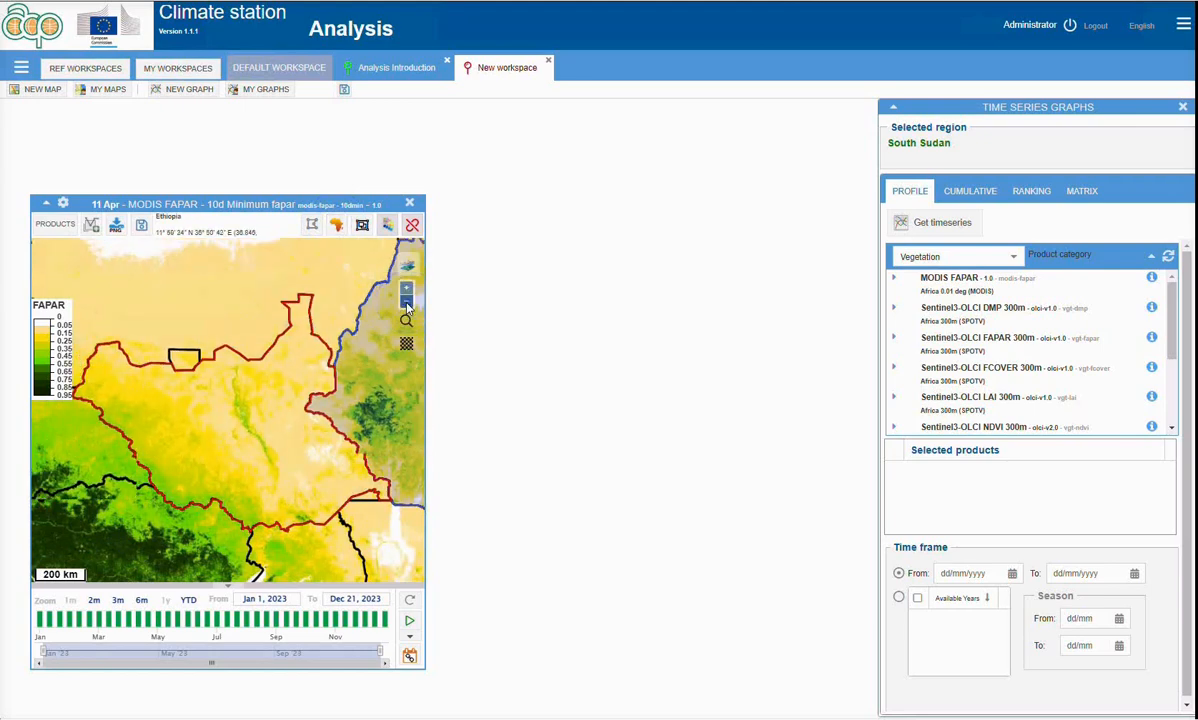
left_click_drag(351, 353, 305, 327)
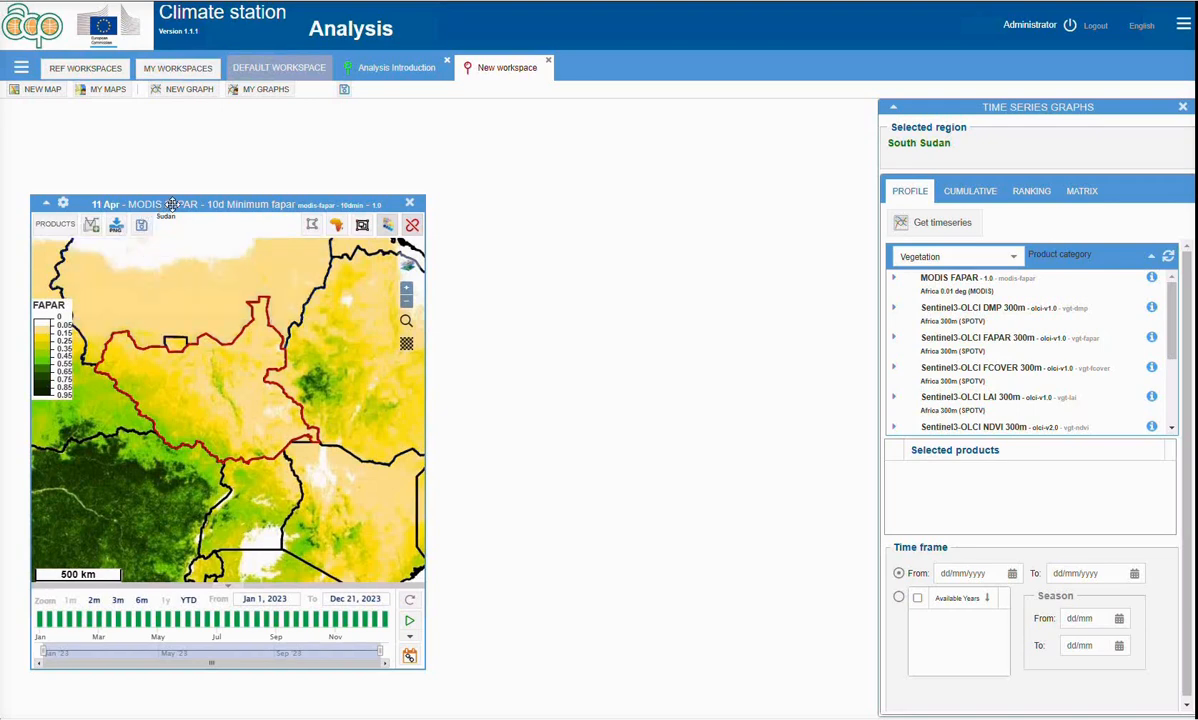
left_click(92, 226)
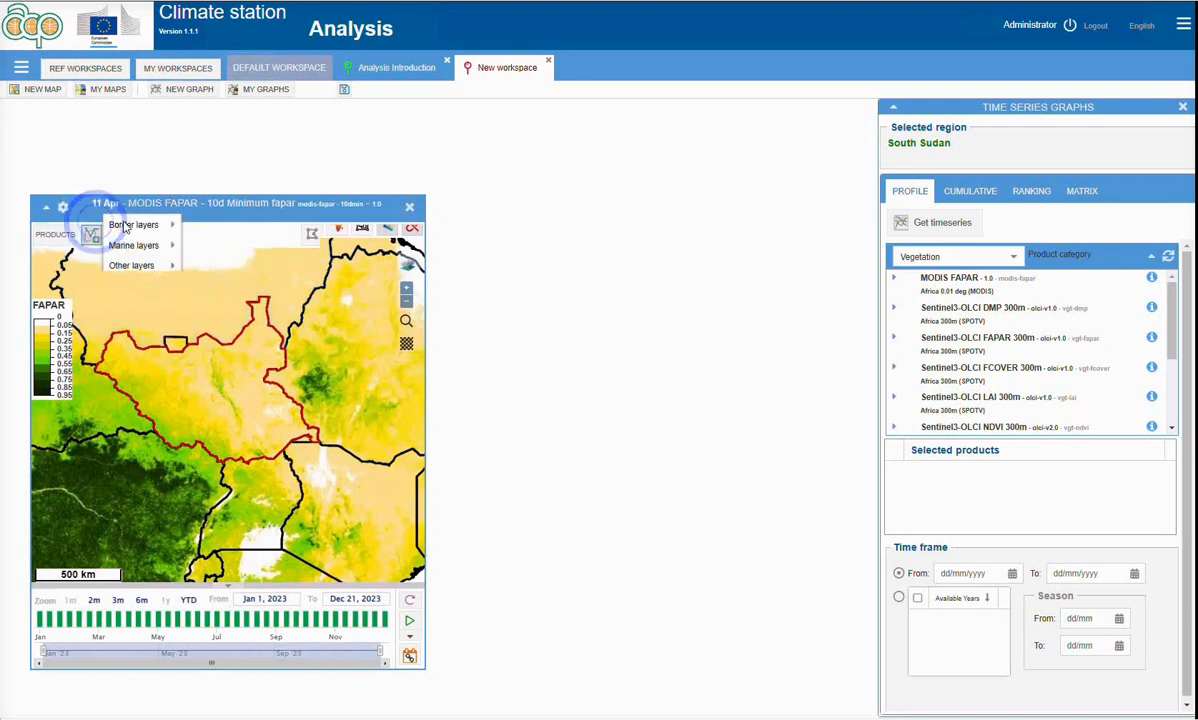
mouse_move(135, 225)
mouse_move(252, 260)
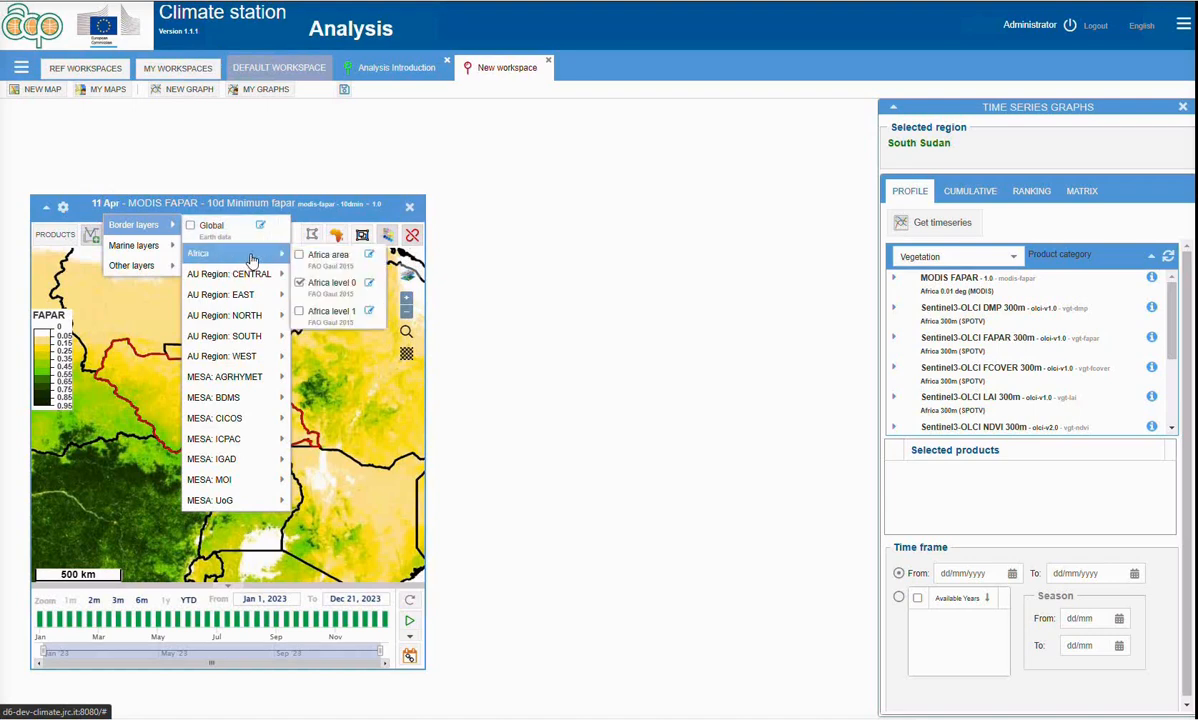
mouse_move(255, 303)
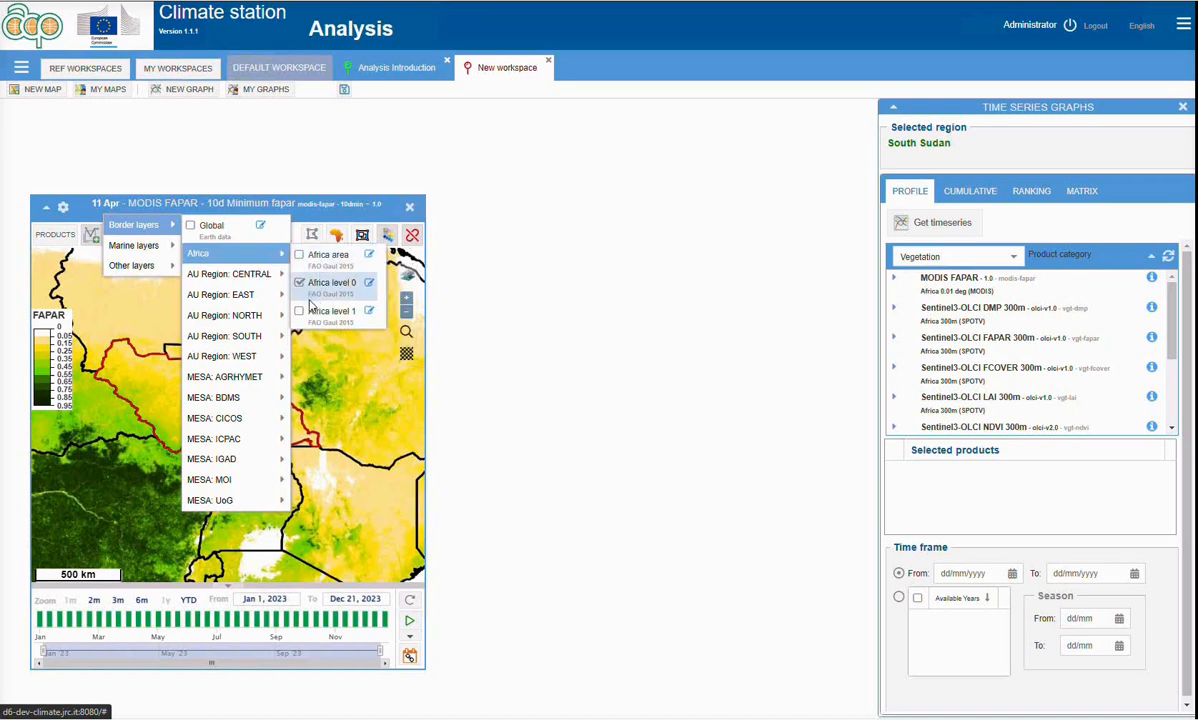
left_click(297, 314)
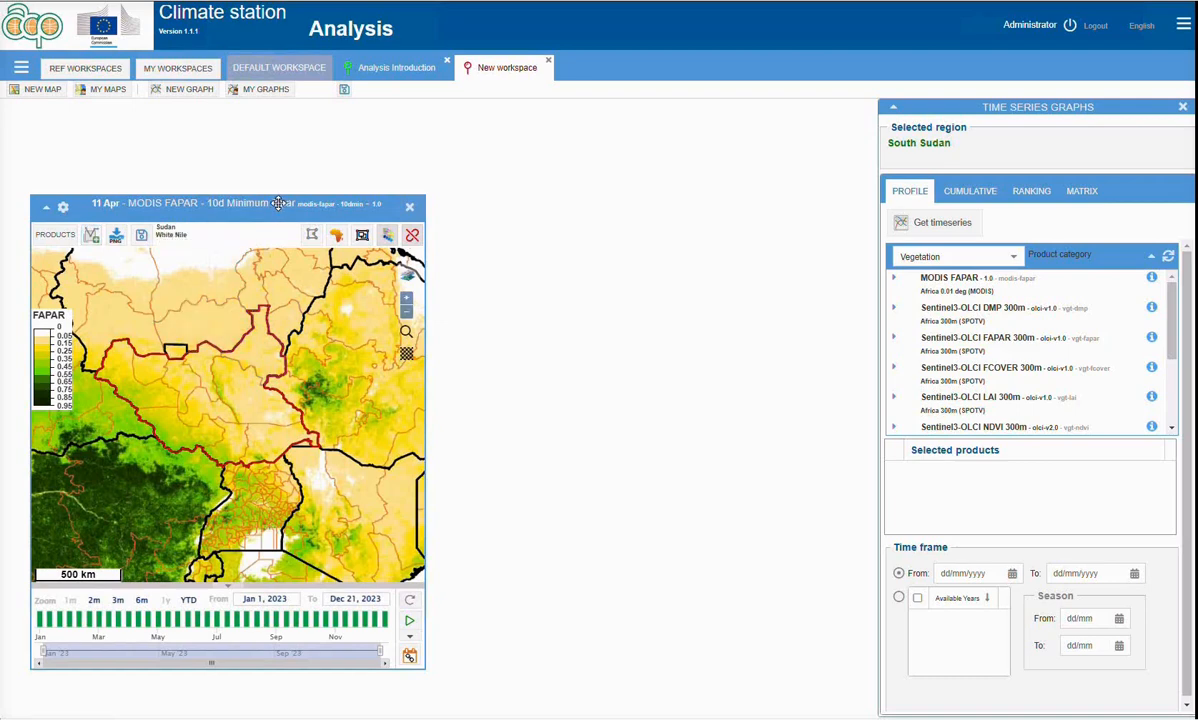
Show the map's title, logo and disclaimer objects, and reposition the logos, title, FAPAR legend and disclaimer within the map
left_click(362, 237)
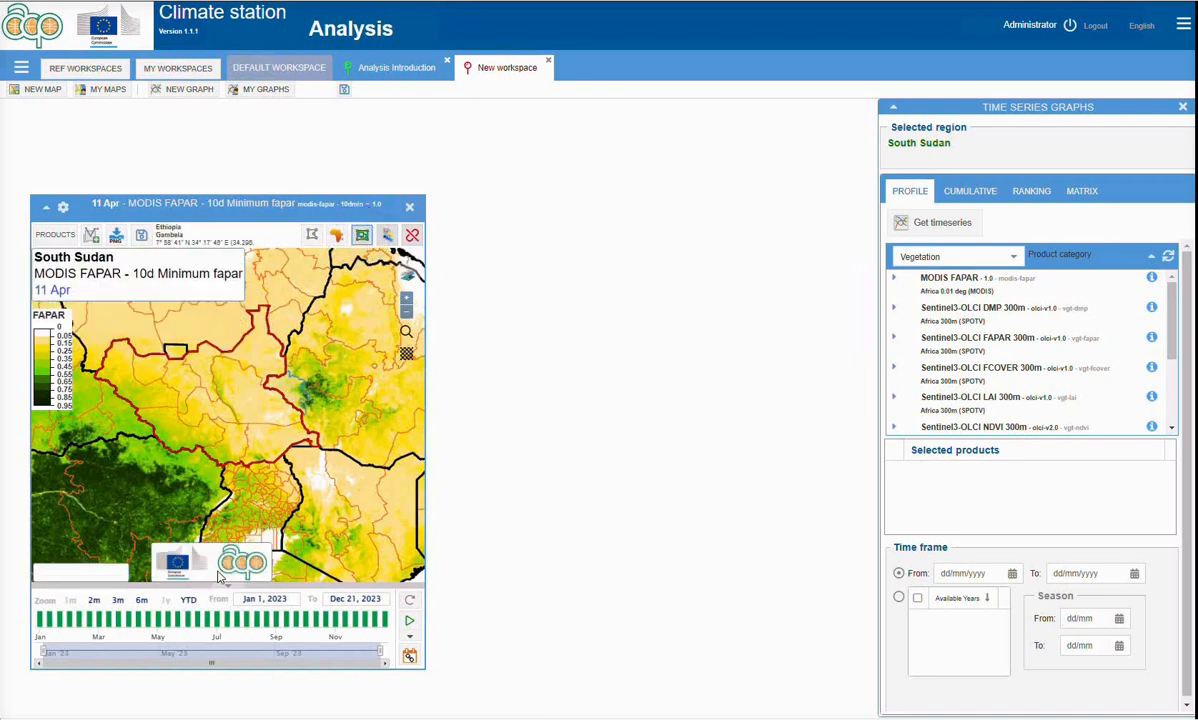
left_click(216, 562)
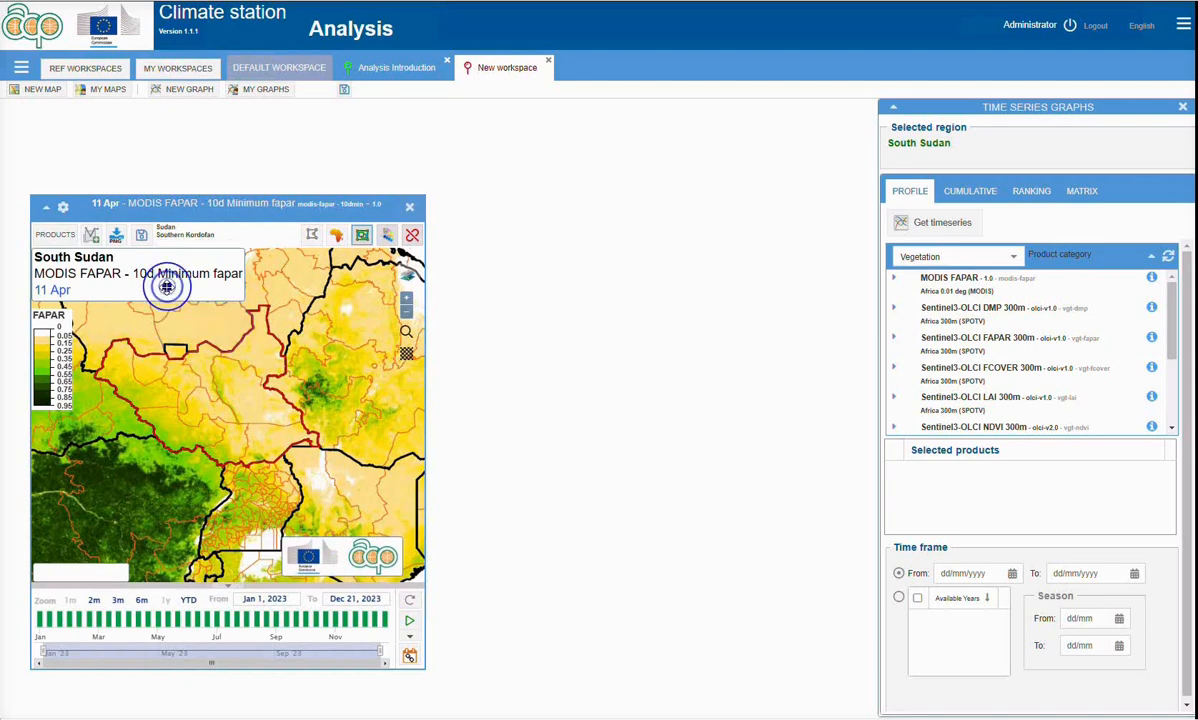
left_click_drag(57, 341, 62, 375)
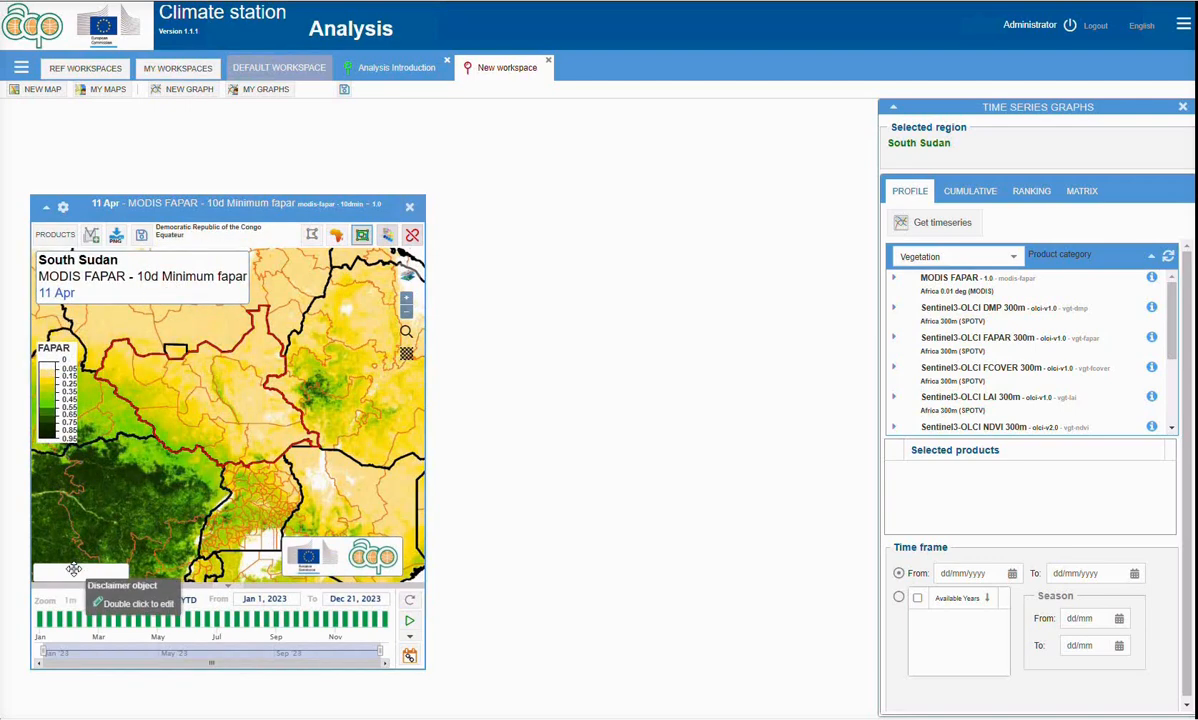
left_click_drag(74, 571, 185, 563)
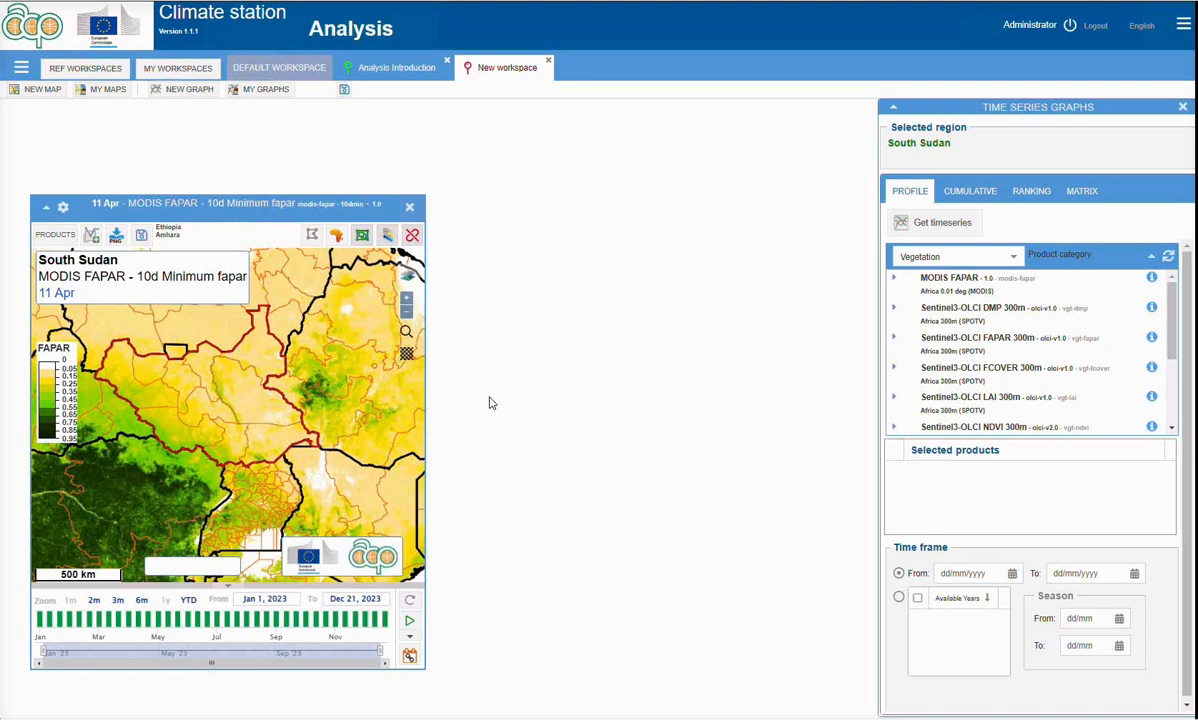
Save the map as template "10d Minimum fapar - 1.0" and open that template as a second map beside the first
left_click(140, 237)
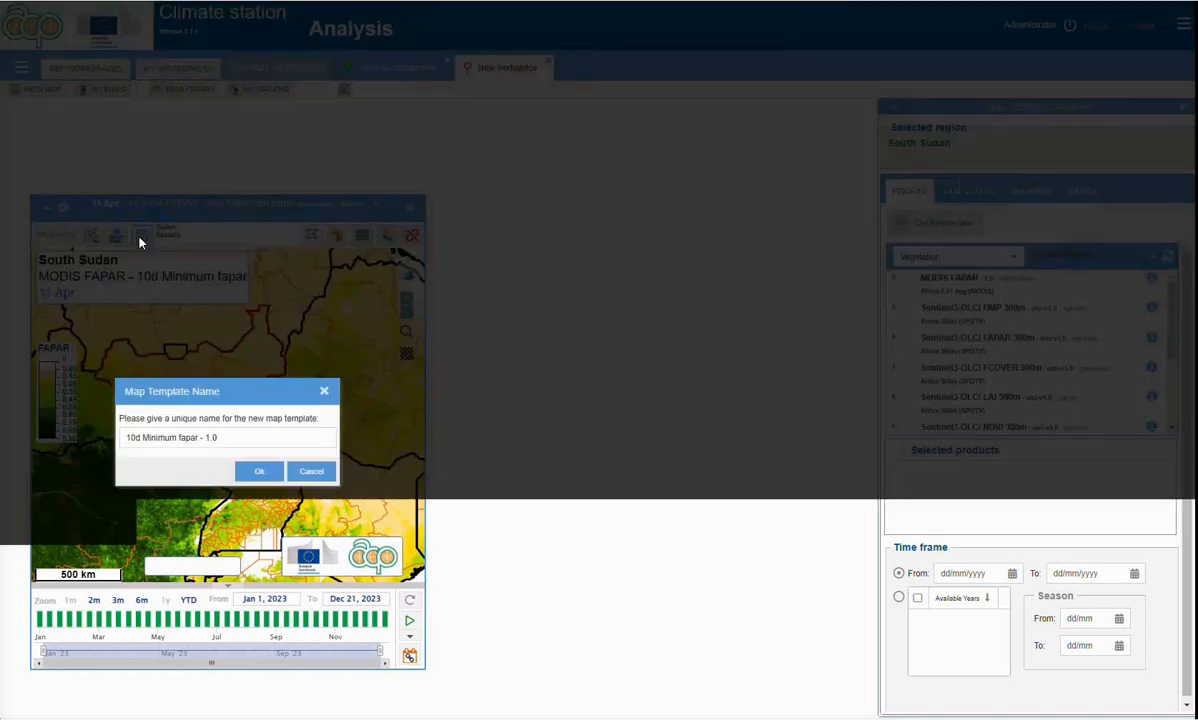
left_click(258, 472)
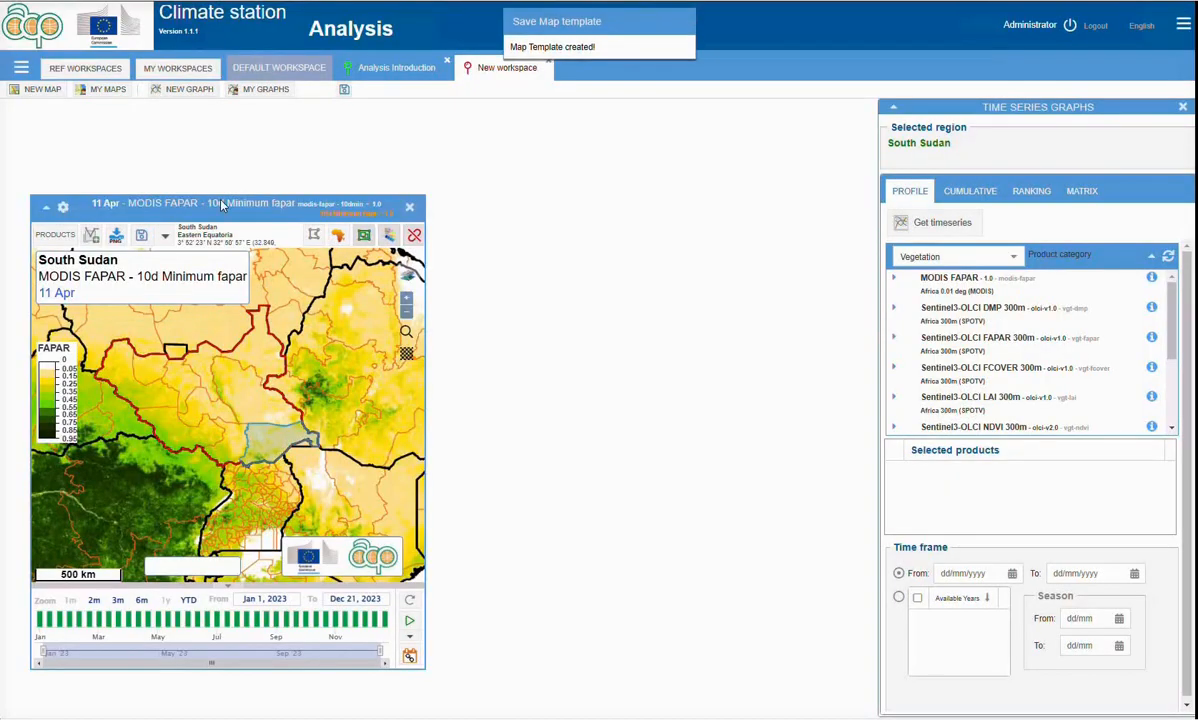
left_click(104, 93)
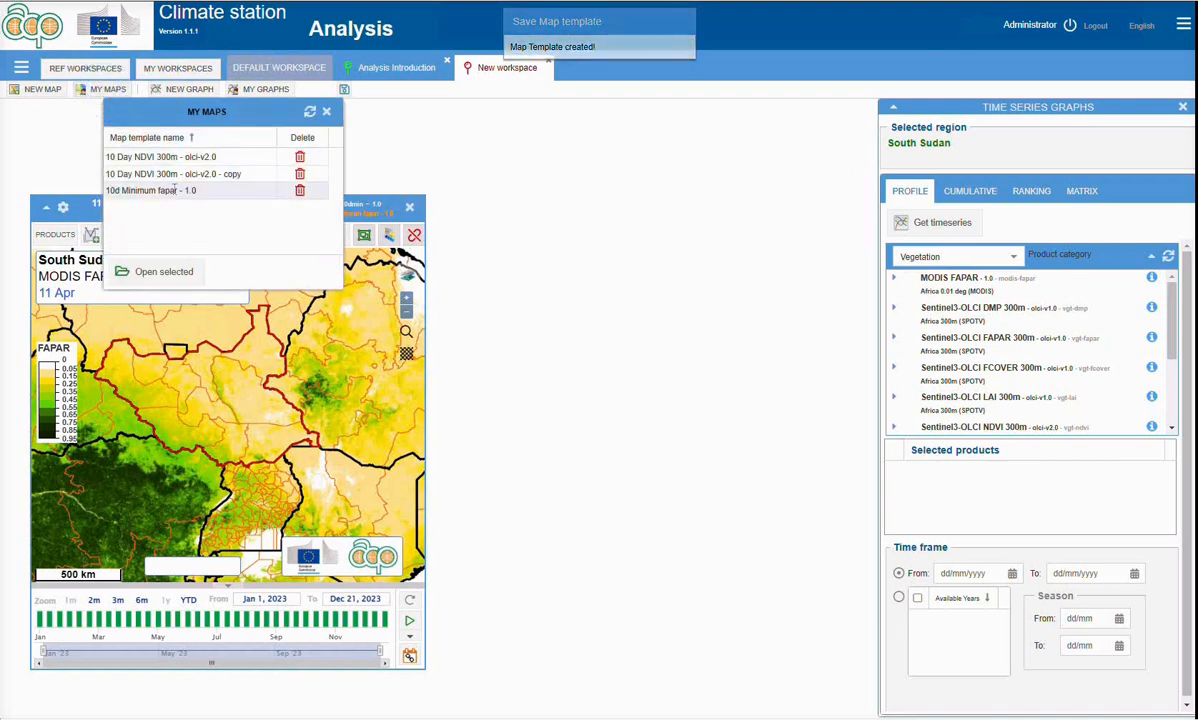
left_click(172, 188)
left_click(176, 271)
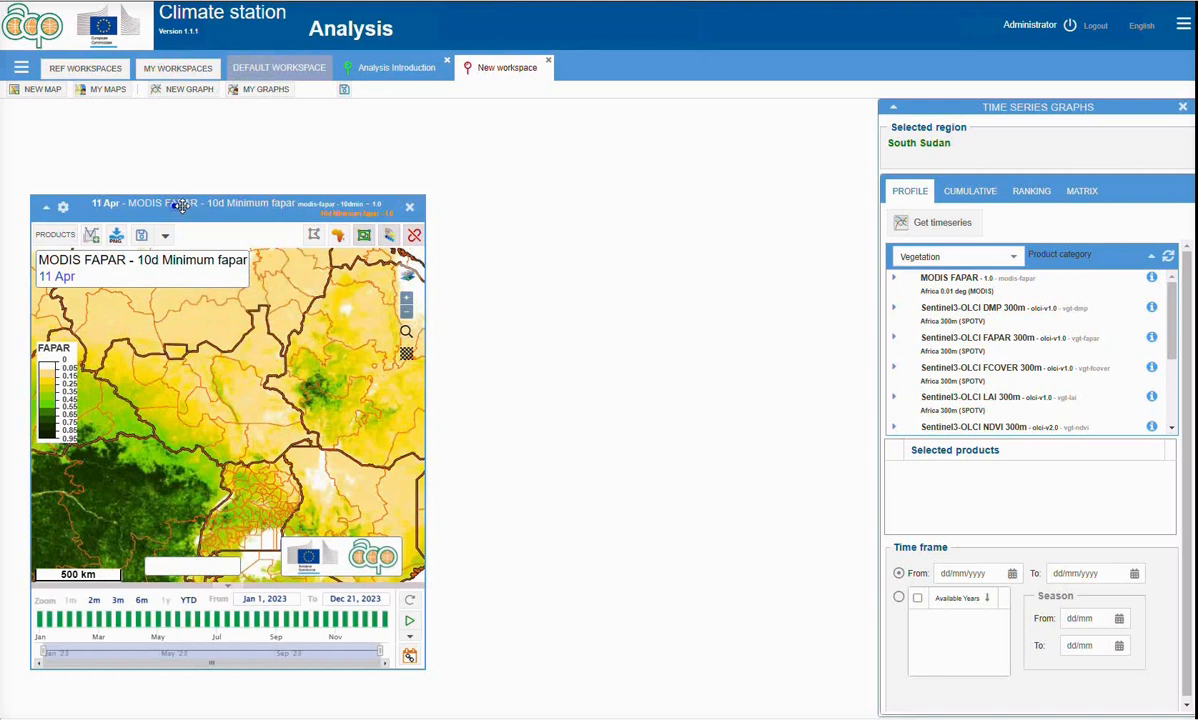
left_click_drag(181, 206, 604, 204)
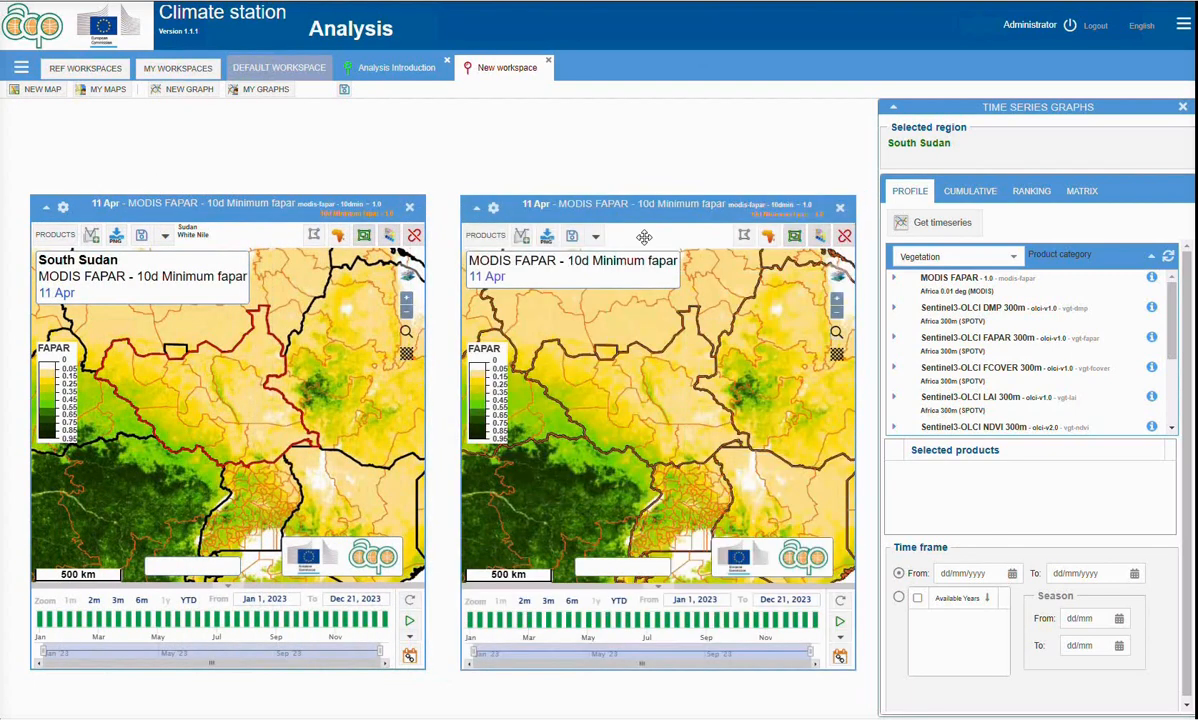
Link the two map windows so that they zoom and pan together
left_click(844, 235)
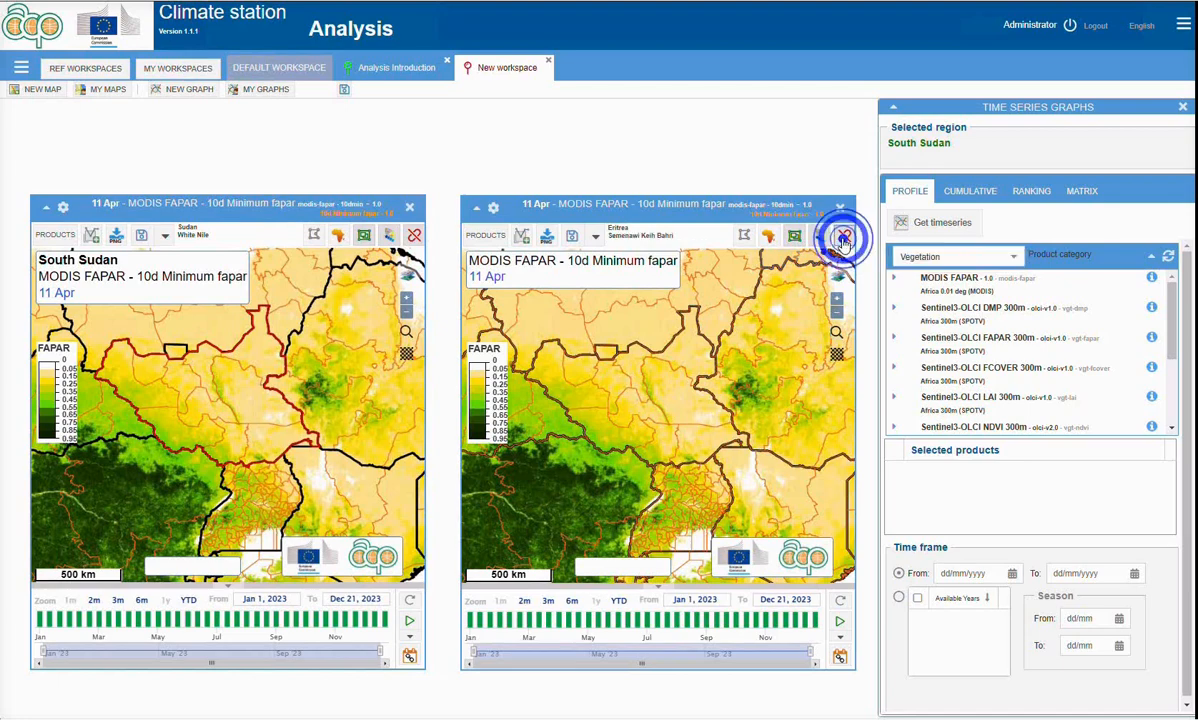
left_click(414, 235)
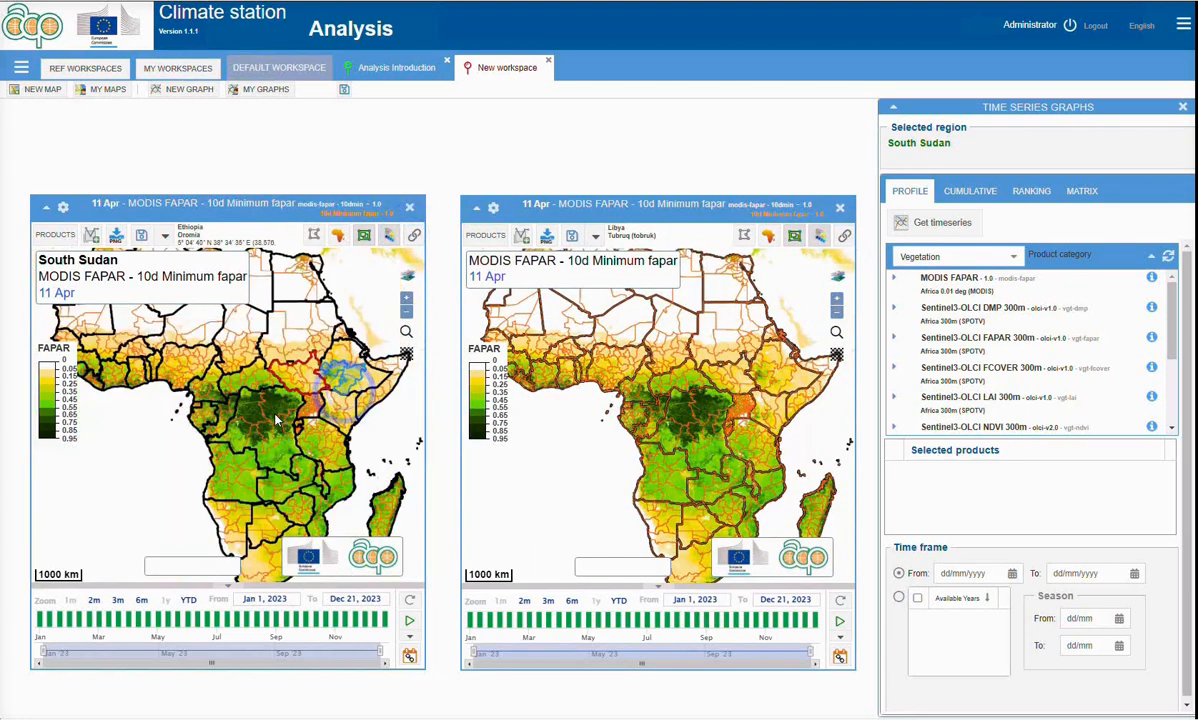
Pan and zoom the linked maps in on Central Africa, keeping South Sudan in view
left_click_drag(331, 395, 264, 420)
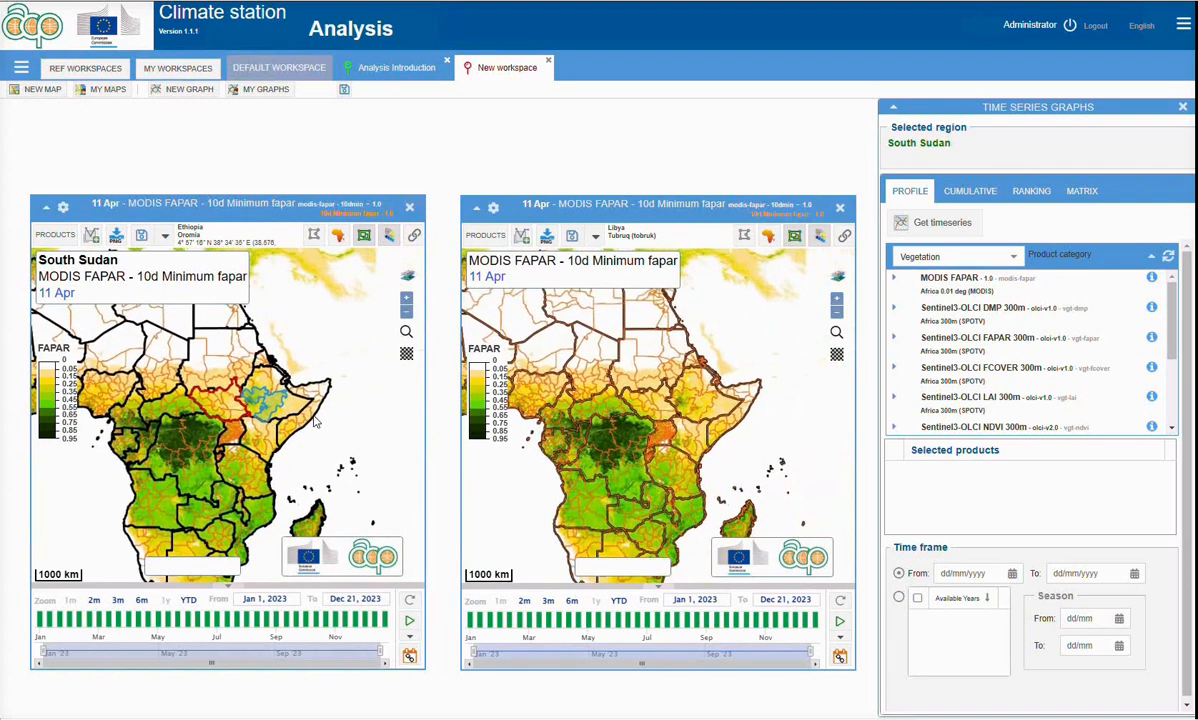
scroll(319, 422, "up", 2)
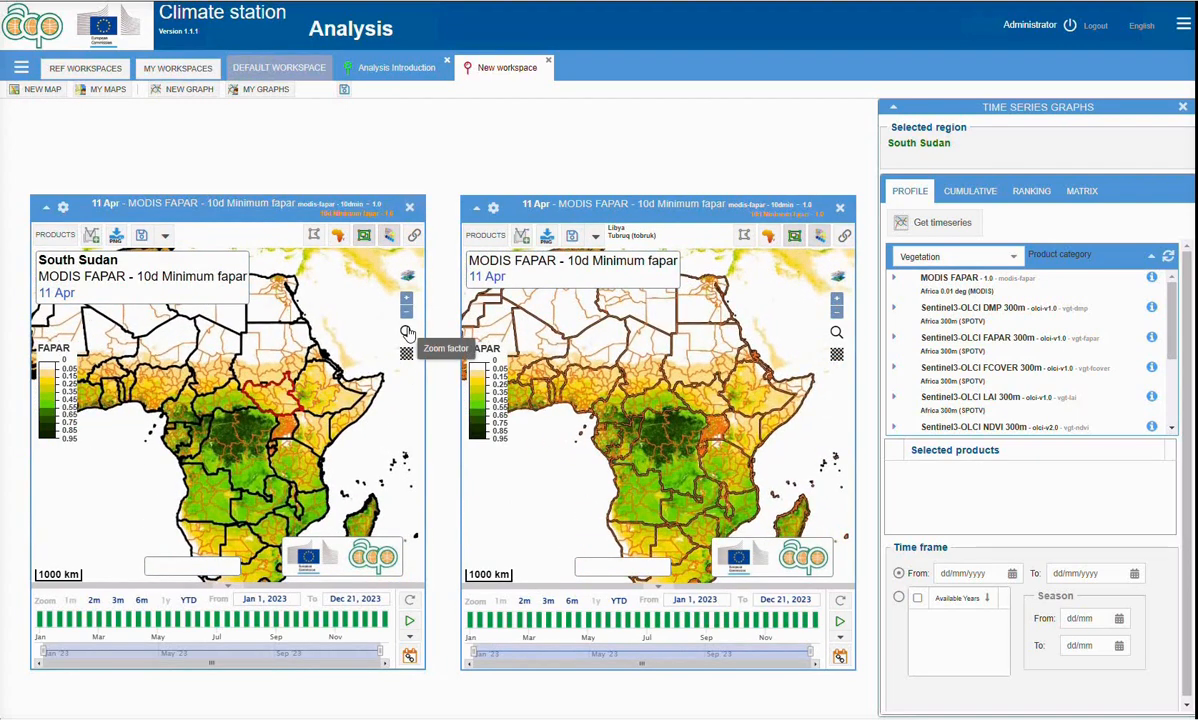
left_click(406, 299)
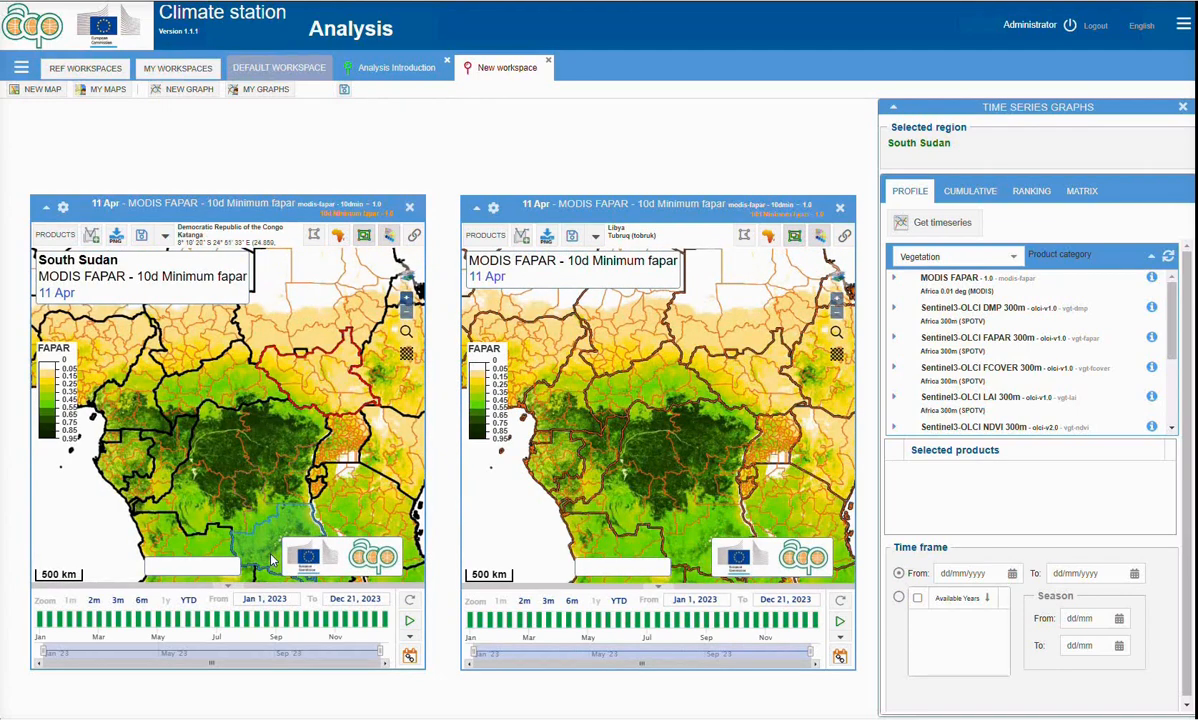
Unlink the South Sudan map's timeline and set only that map to 21 Oct
left_click(410, 656)
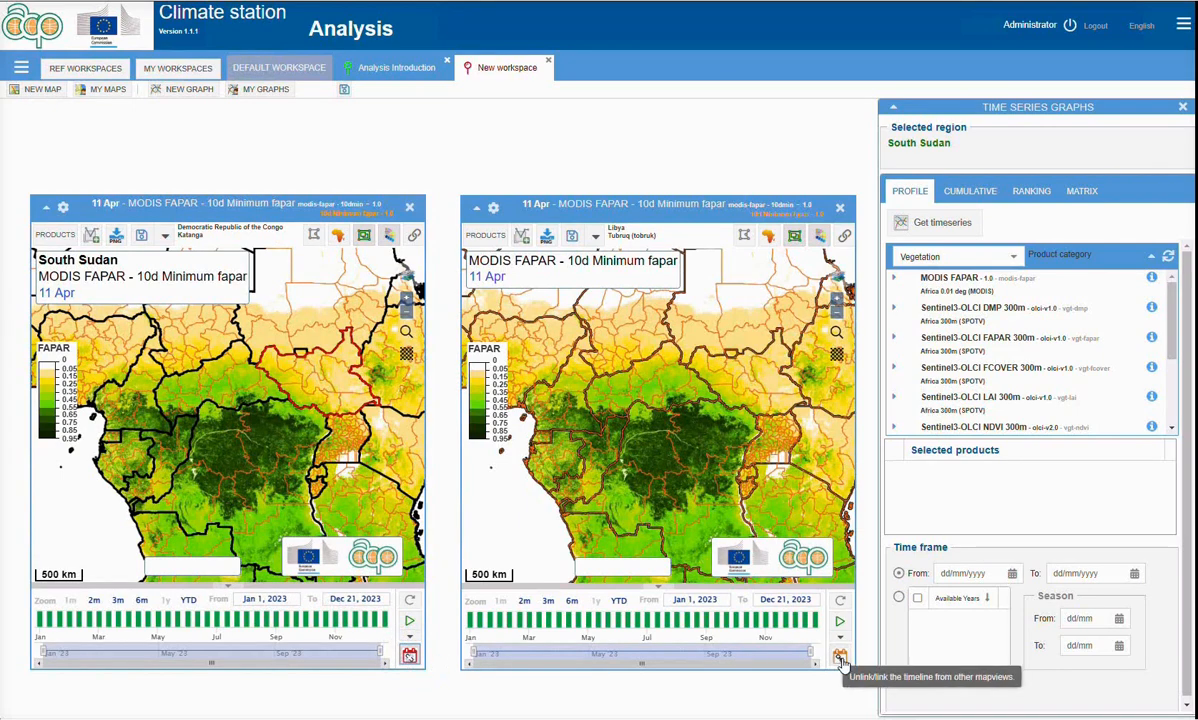
left_click(328, 622)
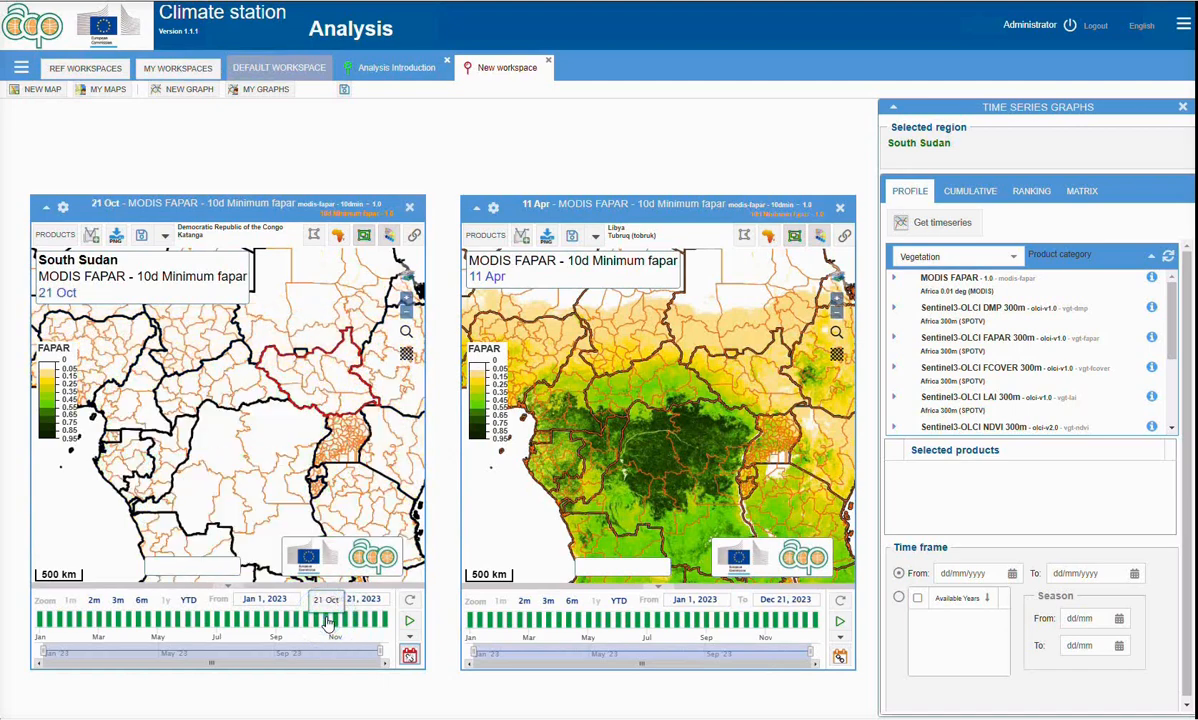
Relink the South Sudan map's timeline and set both maps to 11 May
left_click(409, 658)
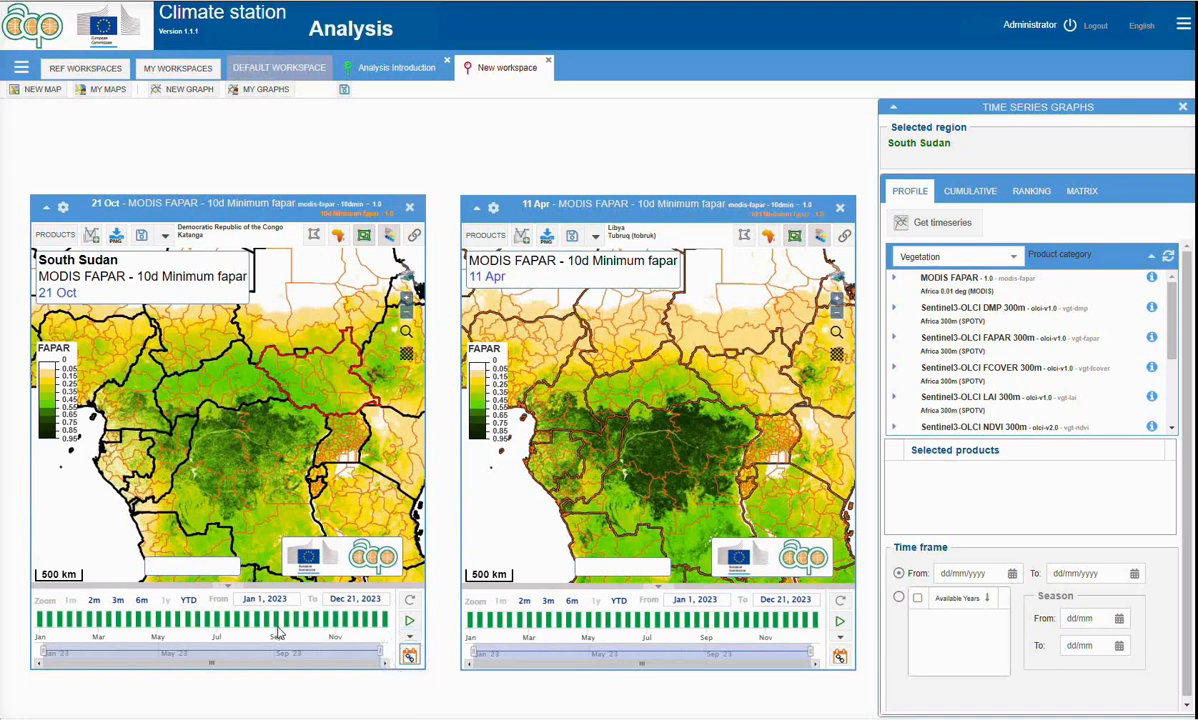
left_click(170, 622)
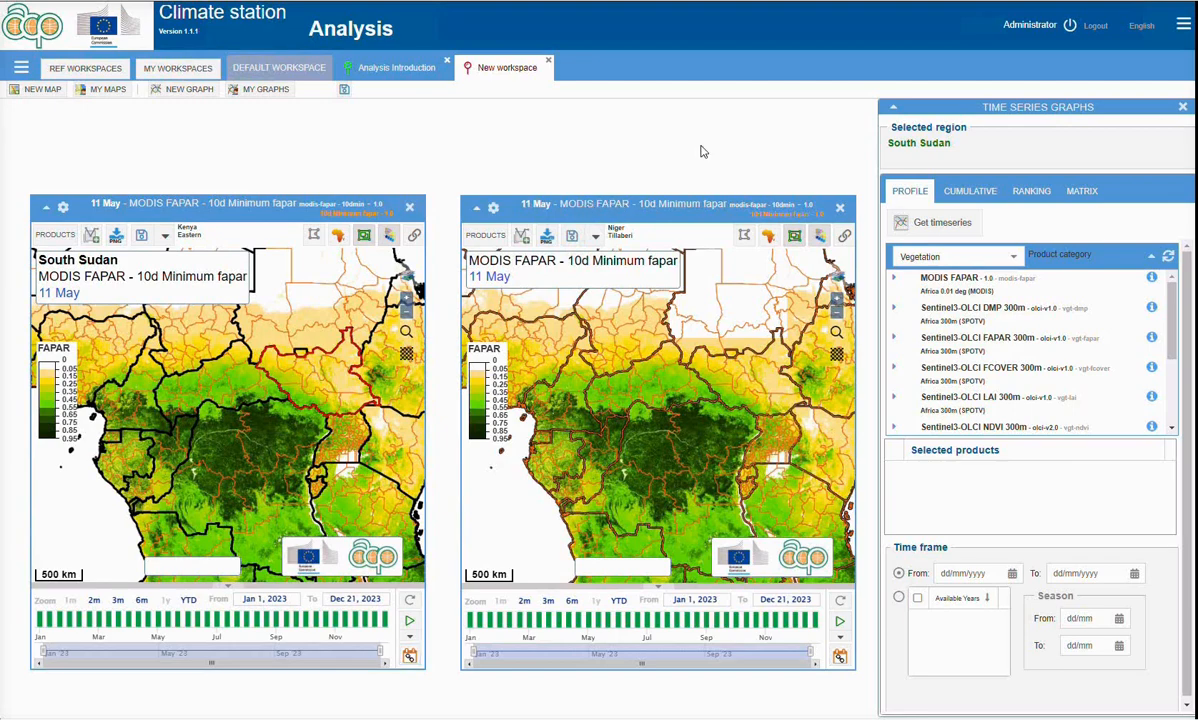
Look through the cumulative, ranking and matrix time series options and the example graphs in the Analysis Introduction workspace
left_click(972, 193)
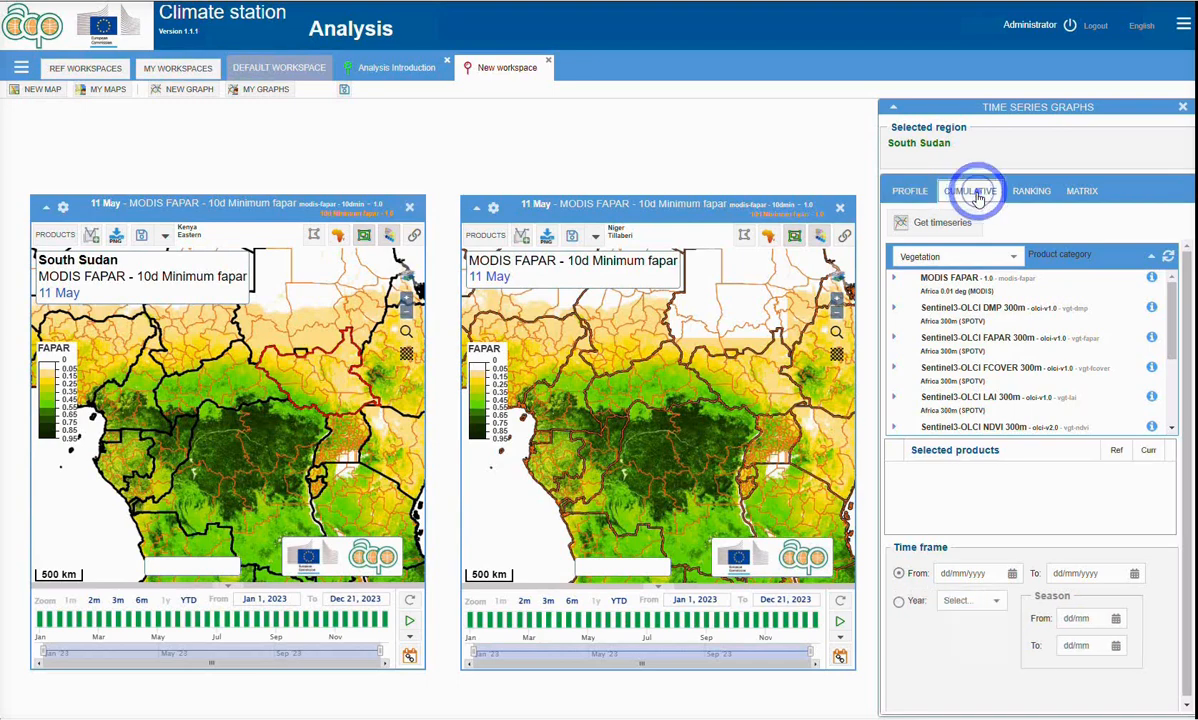
left_click(1044, 193)
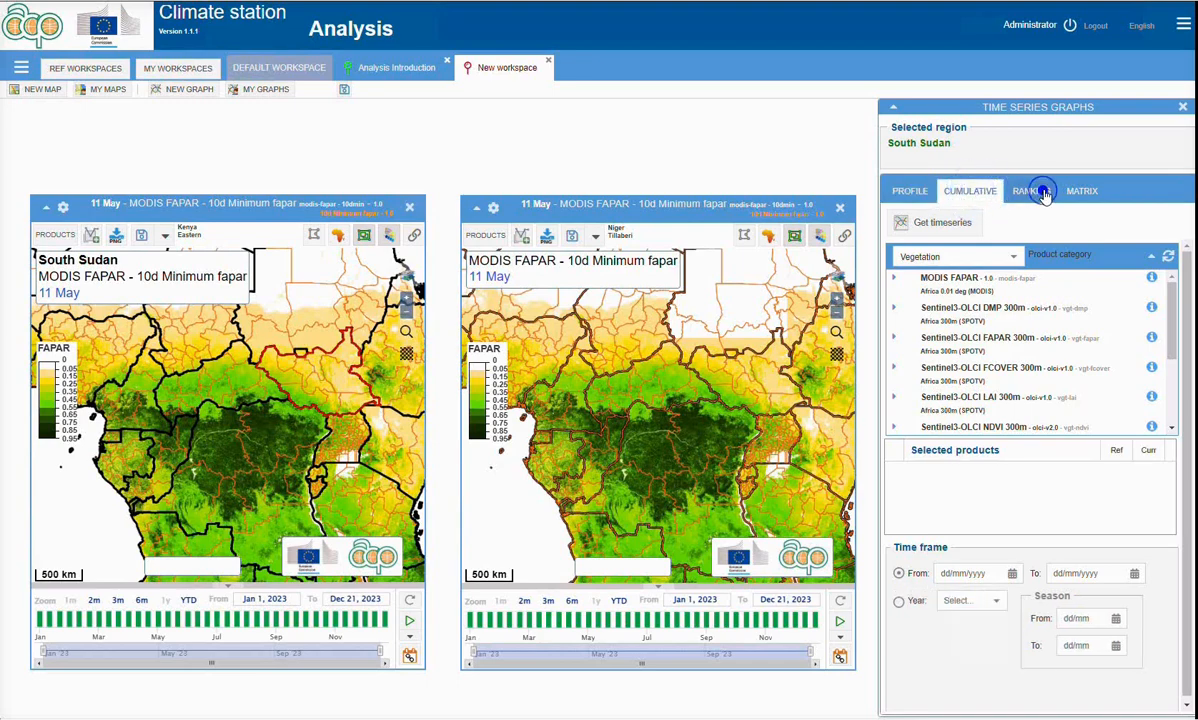
left_click(1094, 193)
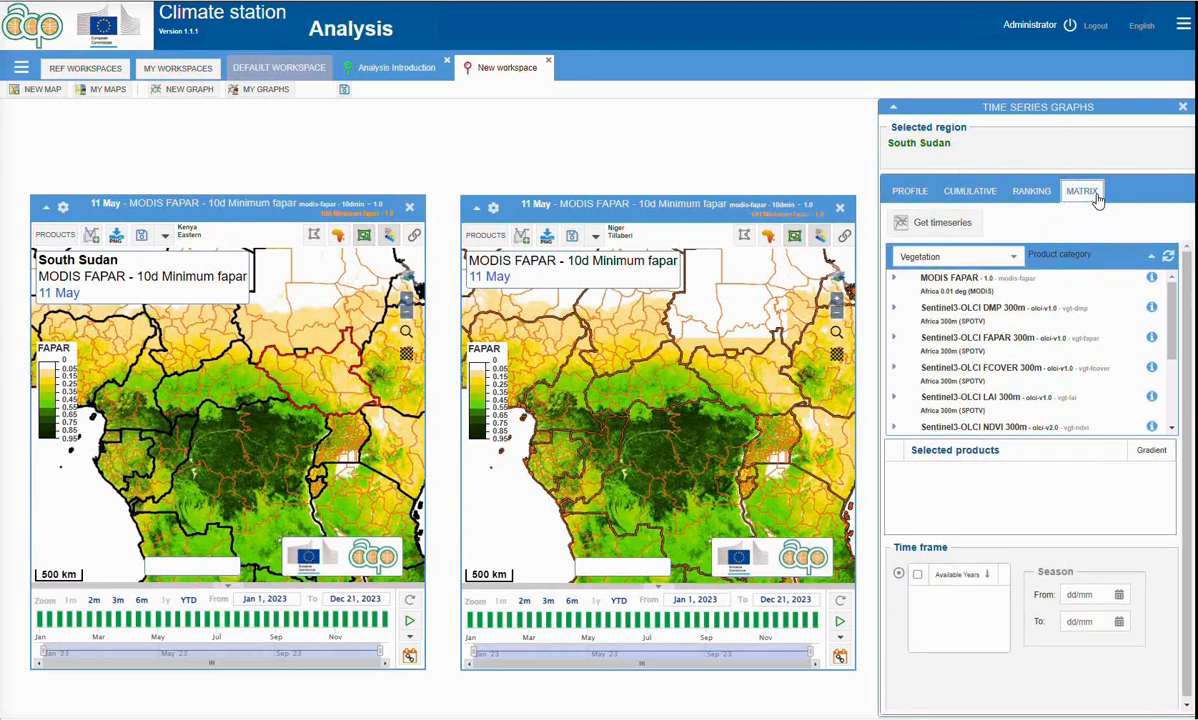
left_click(396, 70)
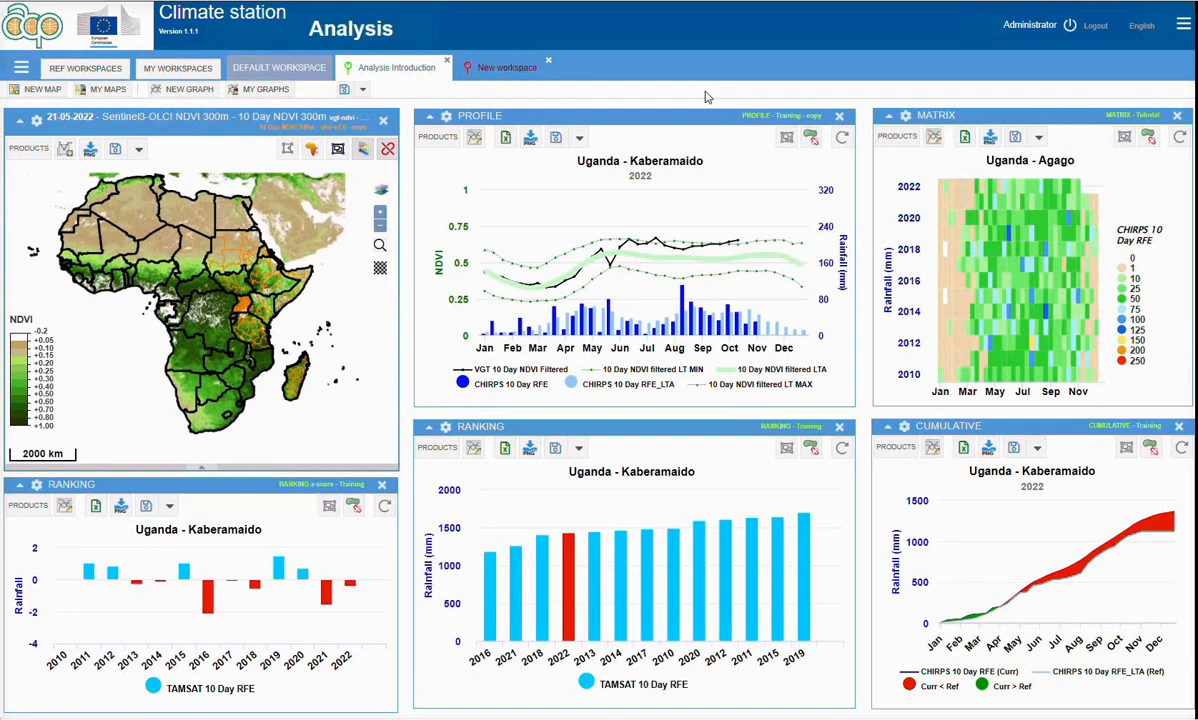
Return to the workspace "New workspace" and save it
left_click(503, 70)
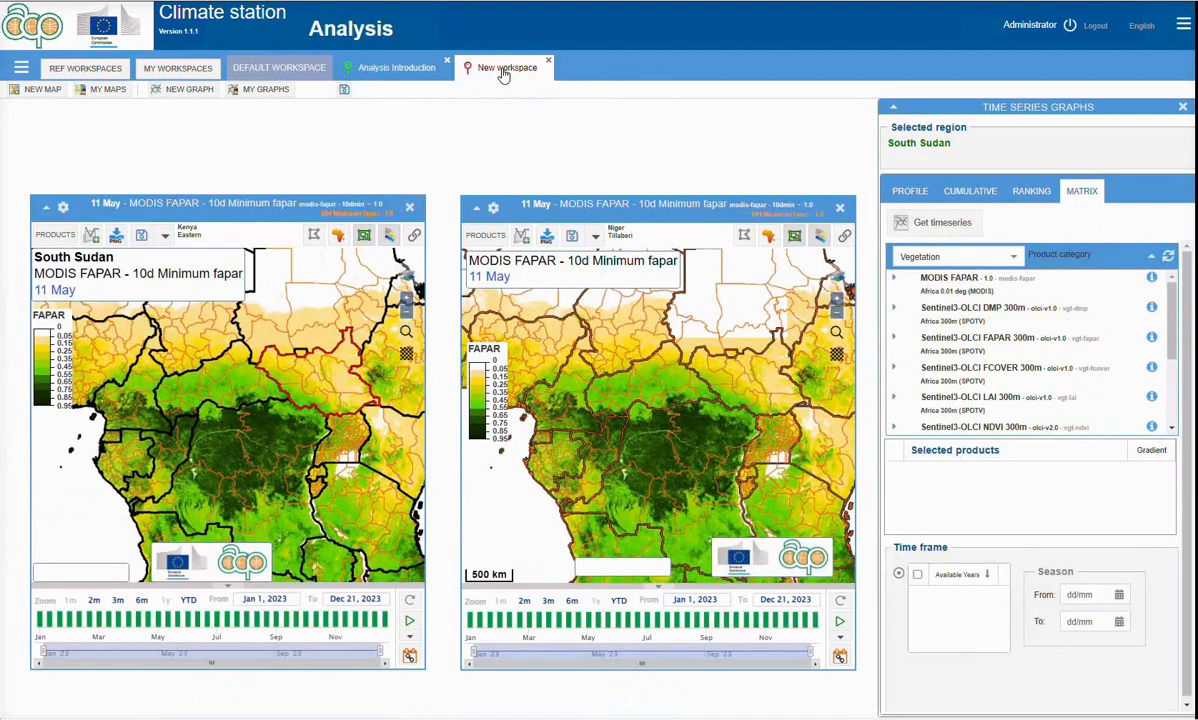
left_click(343, 91)
left_click(506, 119)
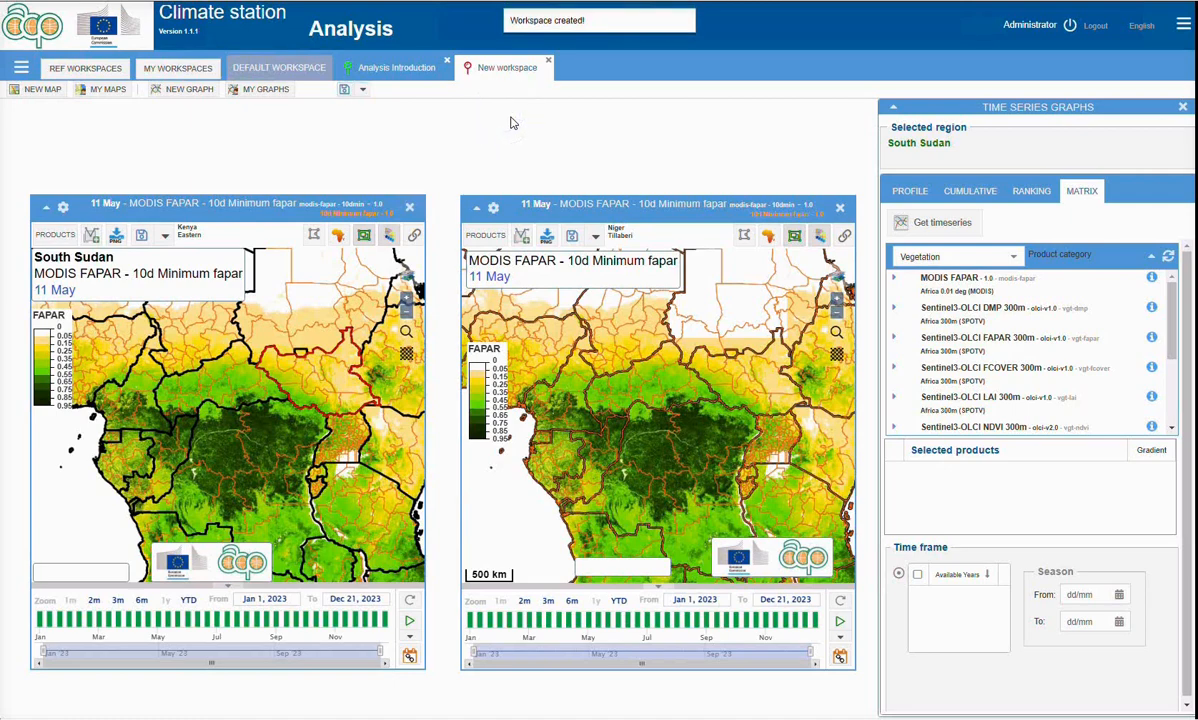
Compare the Analysis Introduction and New workspace tabs and check the list of the user's saved workspaces
left_click(389, 70)
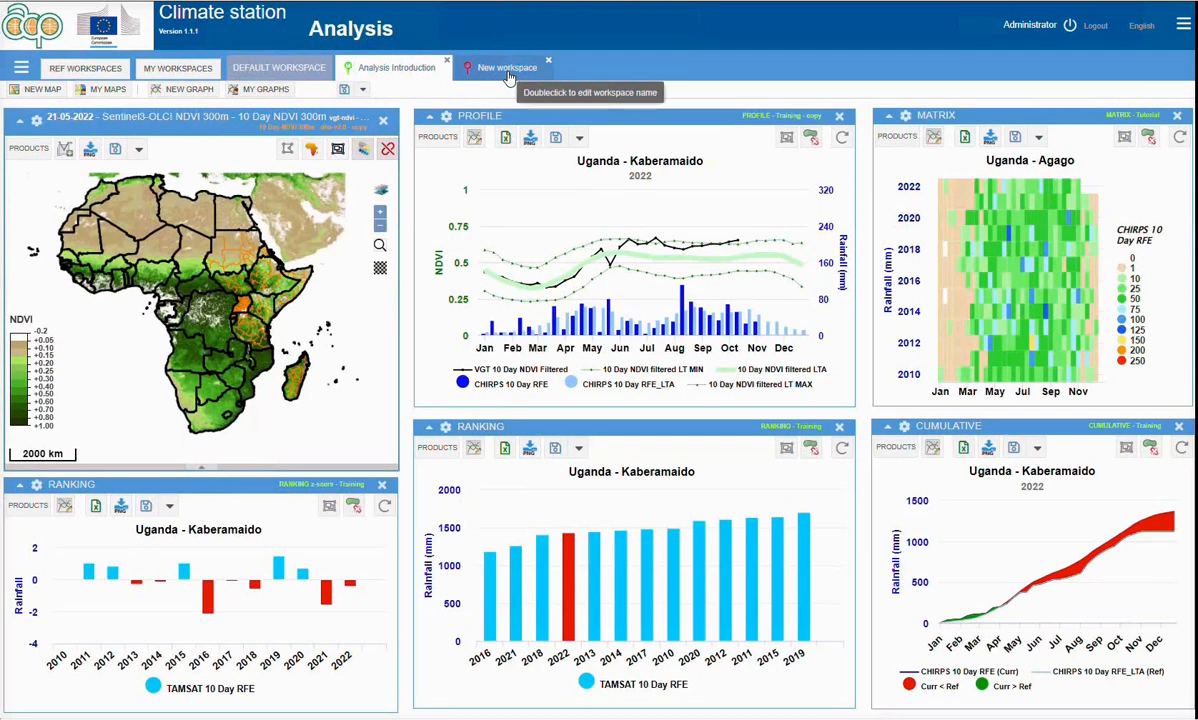
left_click(508, 76)
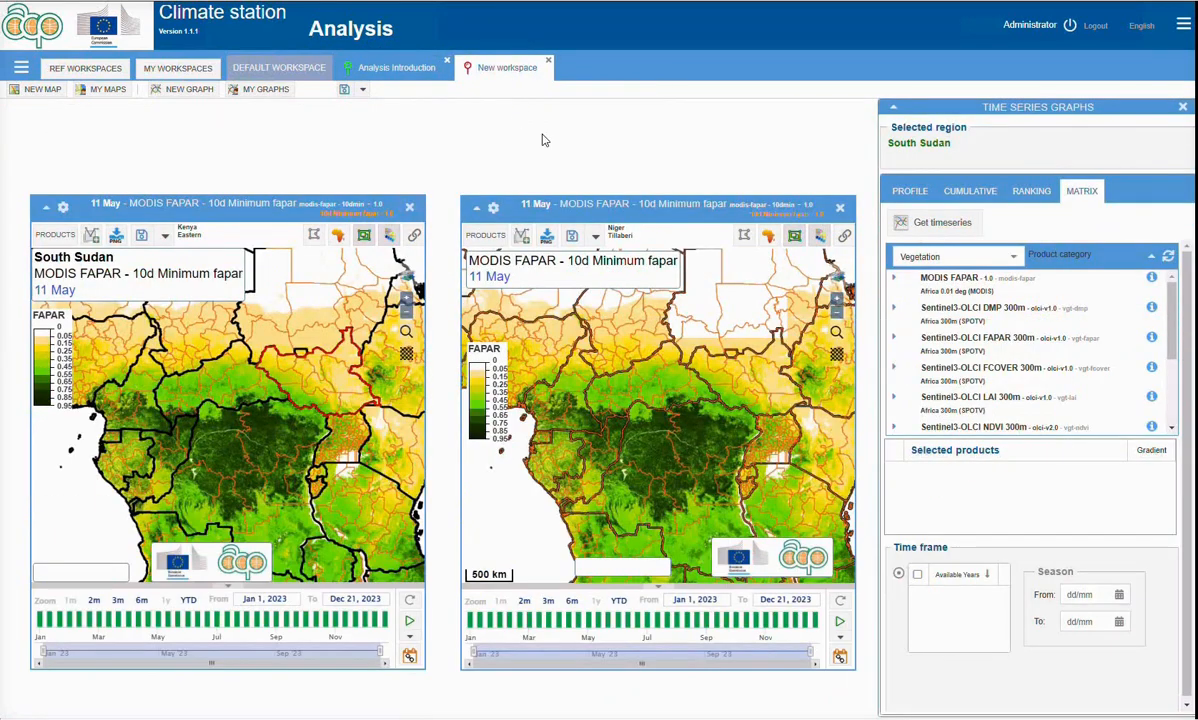
left_click(190, 72)
left_click(183, 72)
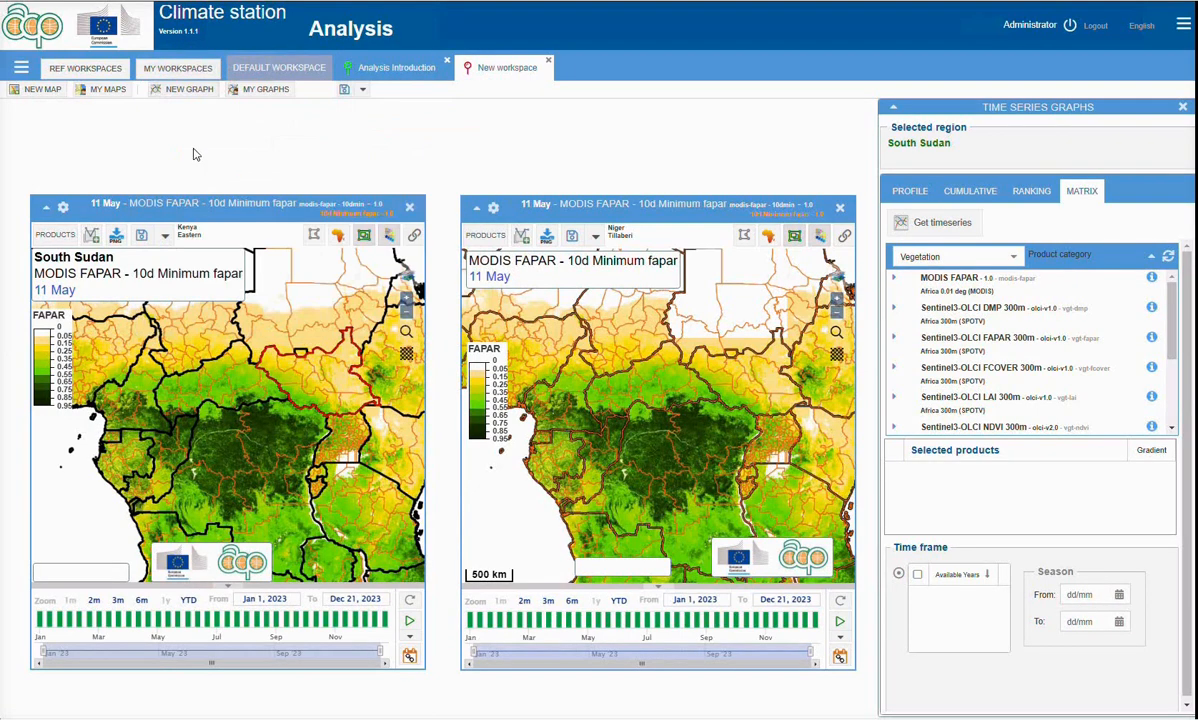
left_click(183, 73)
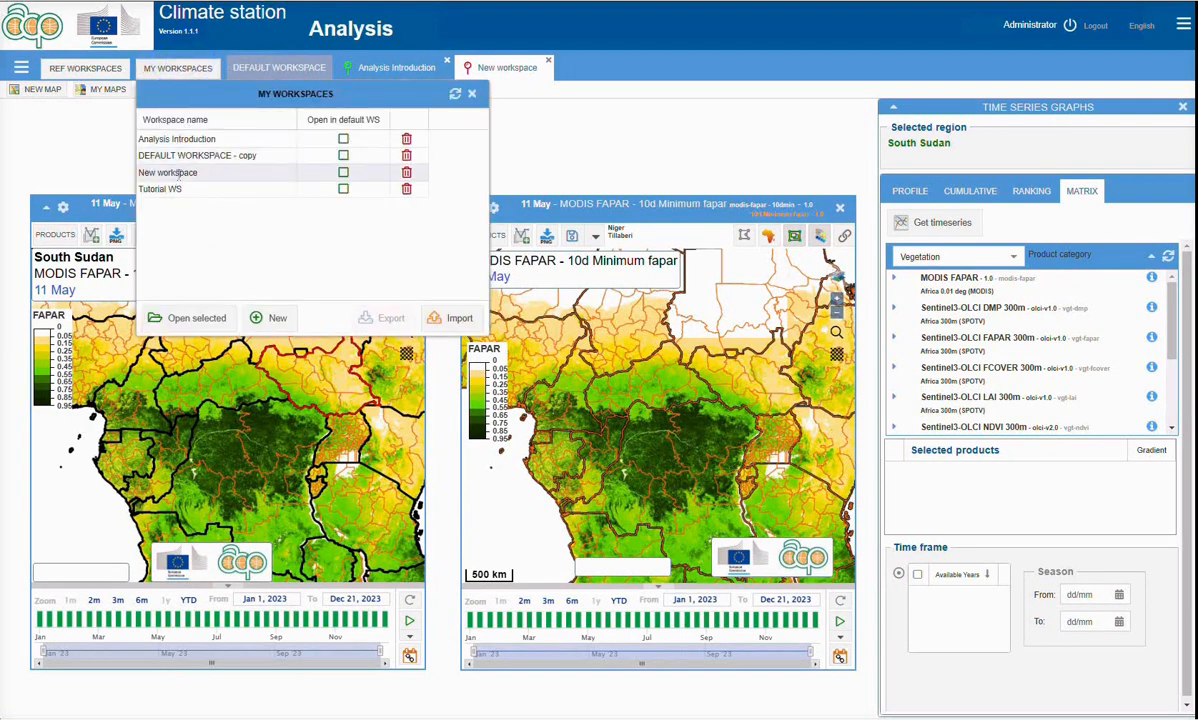
left_click(708, 143)
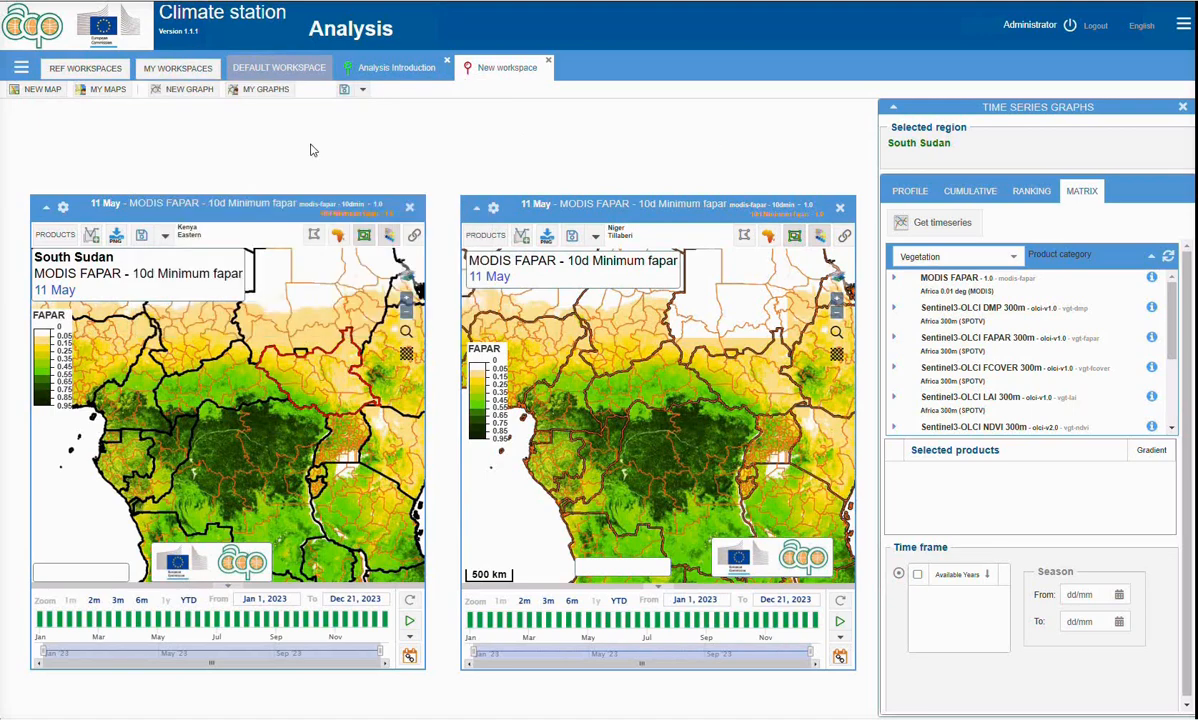
Copy the "2M Temperature" legend in the legend administration
left_click(21, 69)
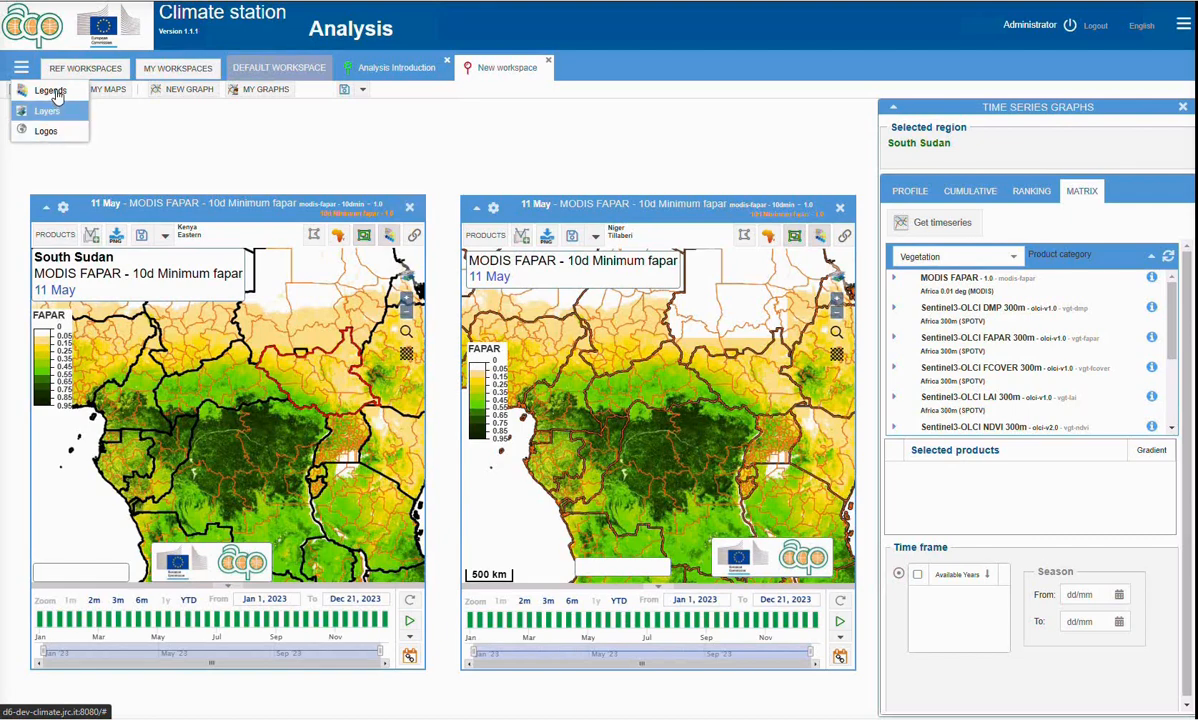
left_click(52, 91)
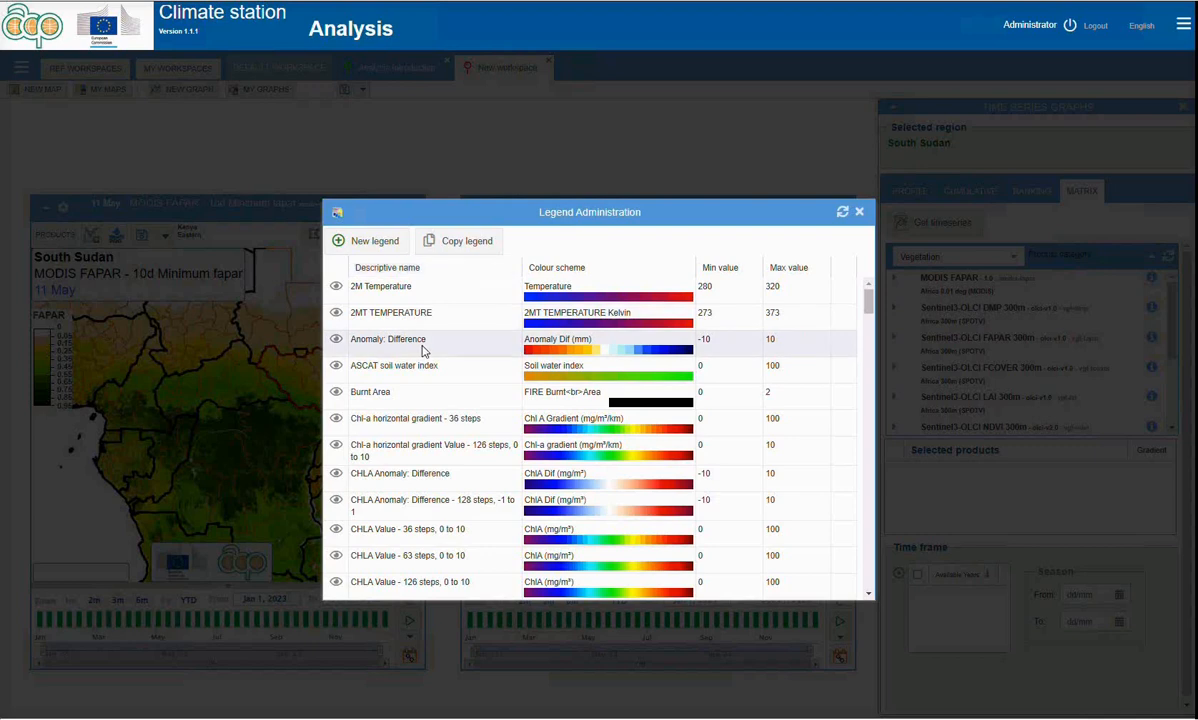
left_click(388, 288)
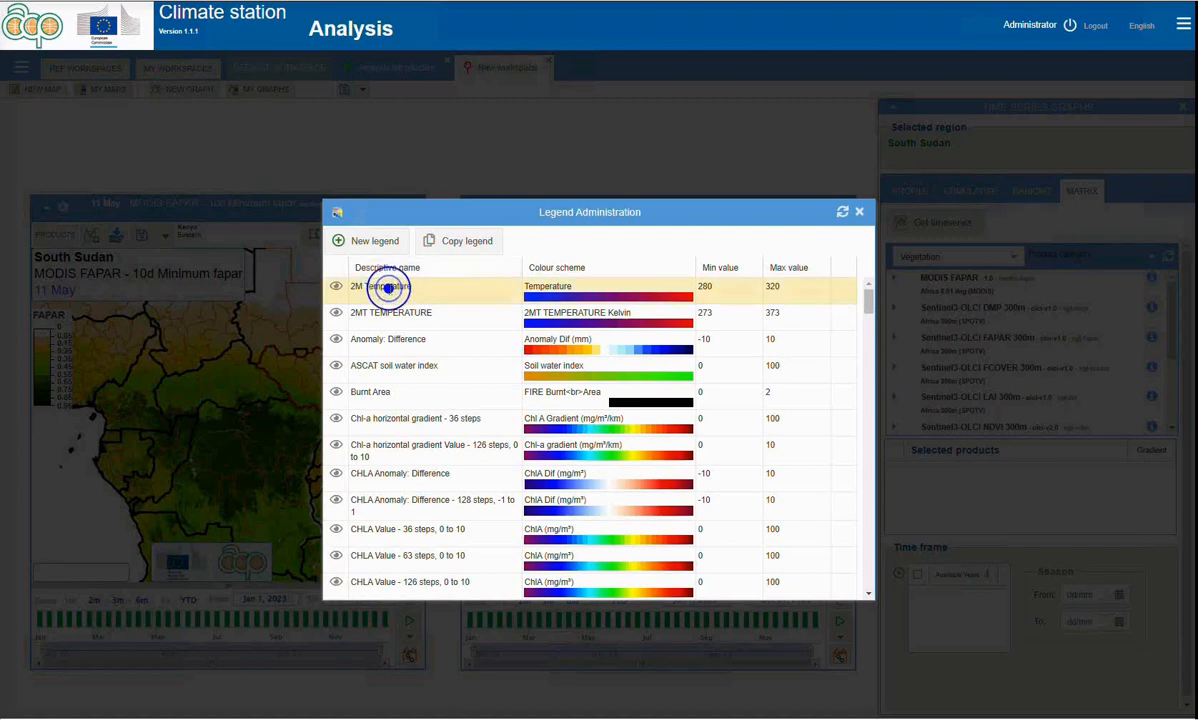
left_click(452, 245)
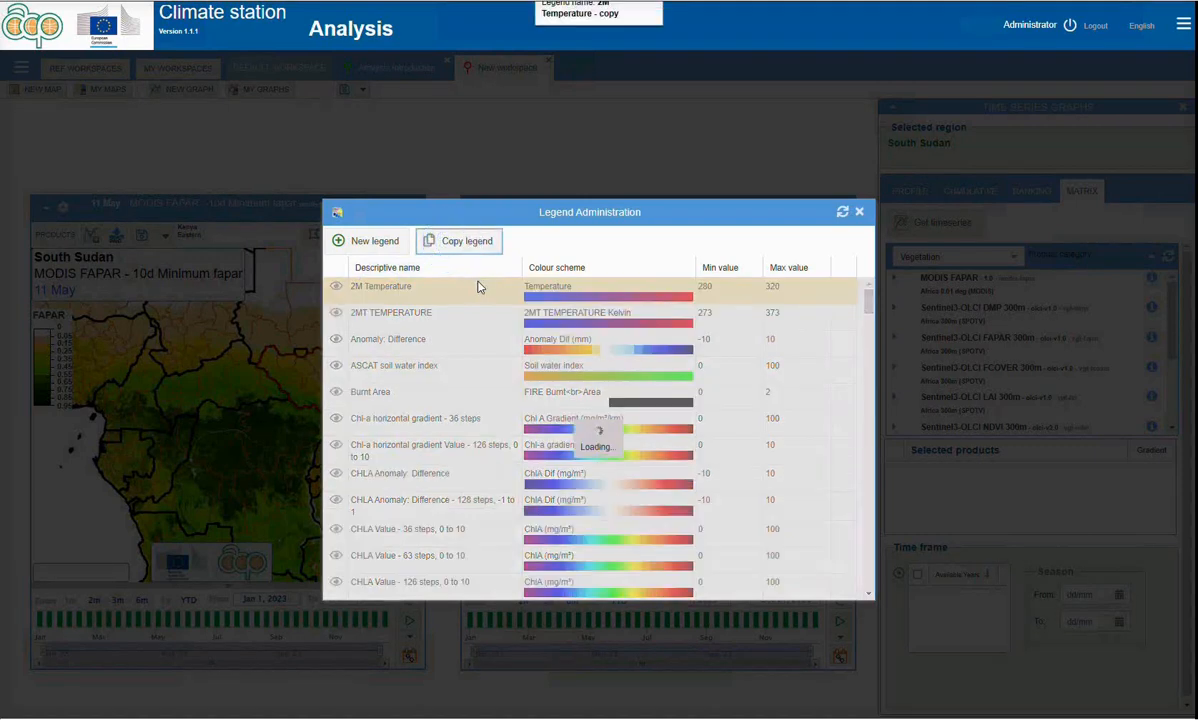
Examine the settings and colour classes of the legend "2M Temperature - copy" without saving changes
left_click(392, 313)
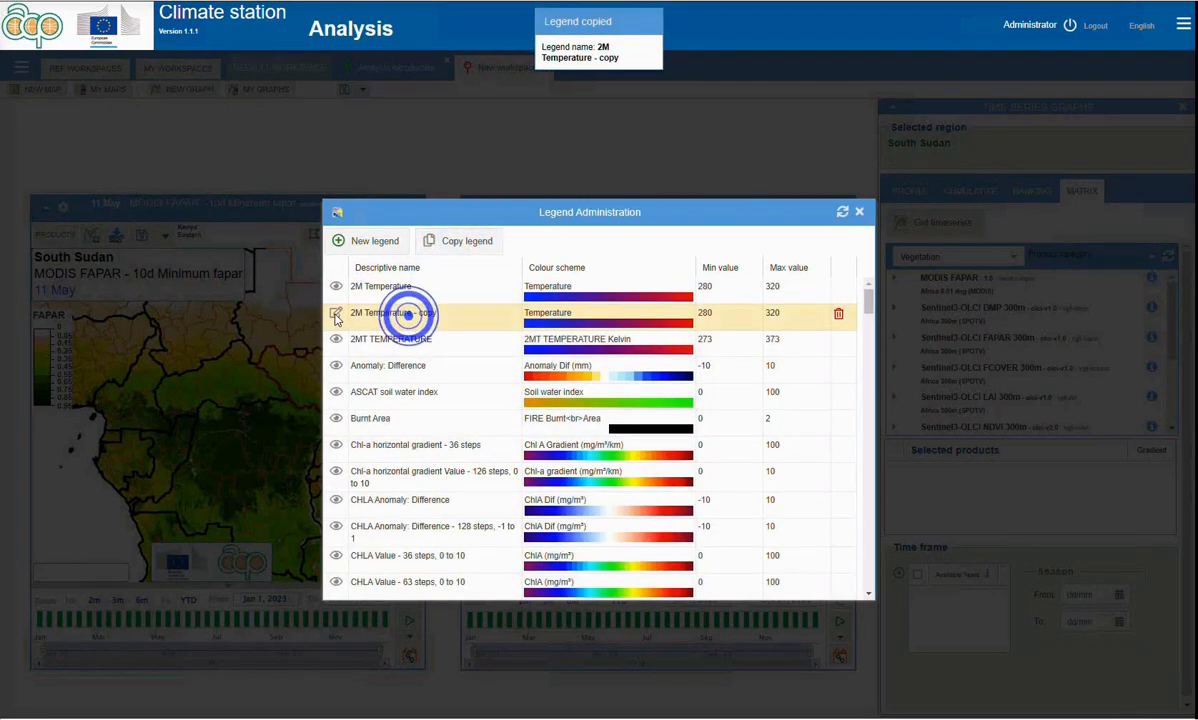
left_click(336, 313)
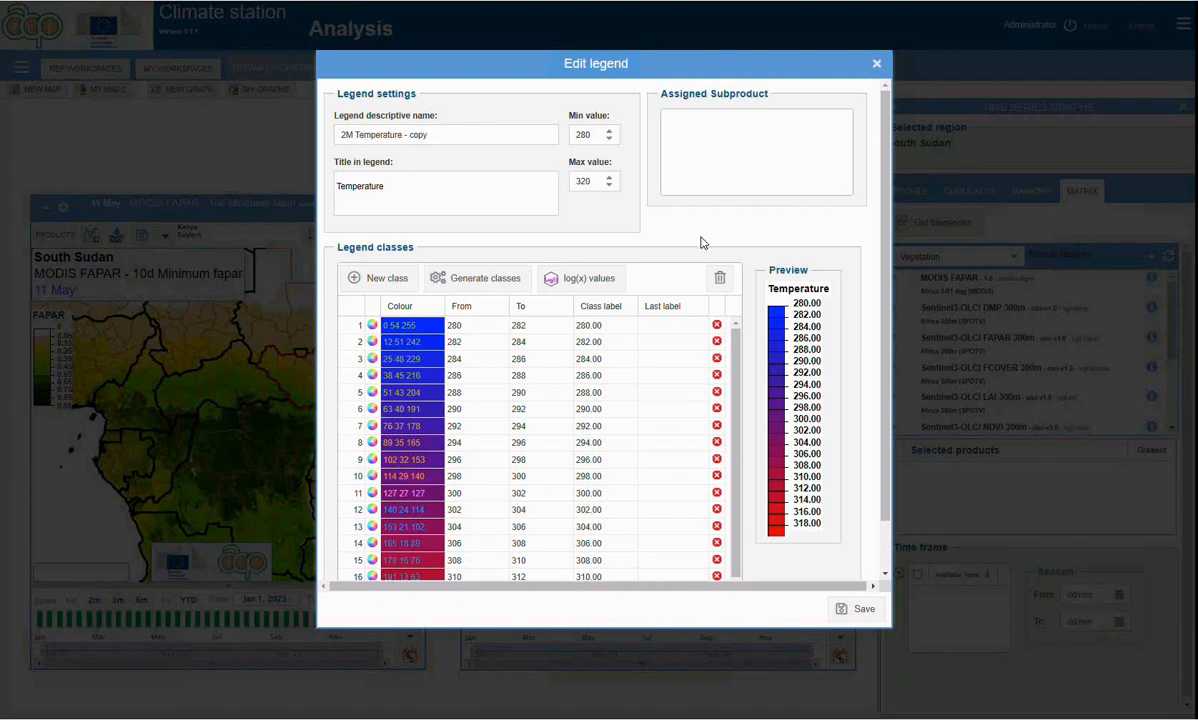
left_click(877, 65)
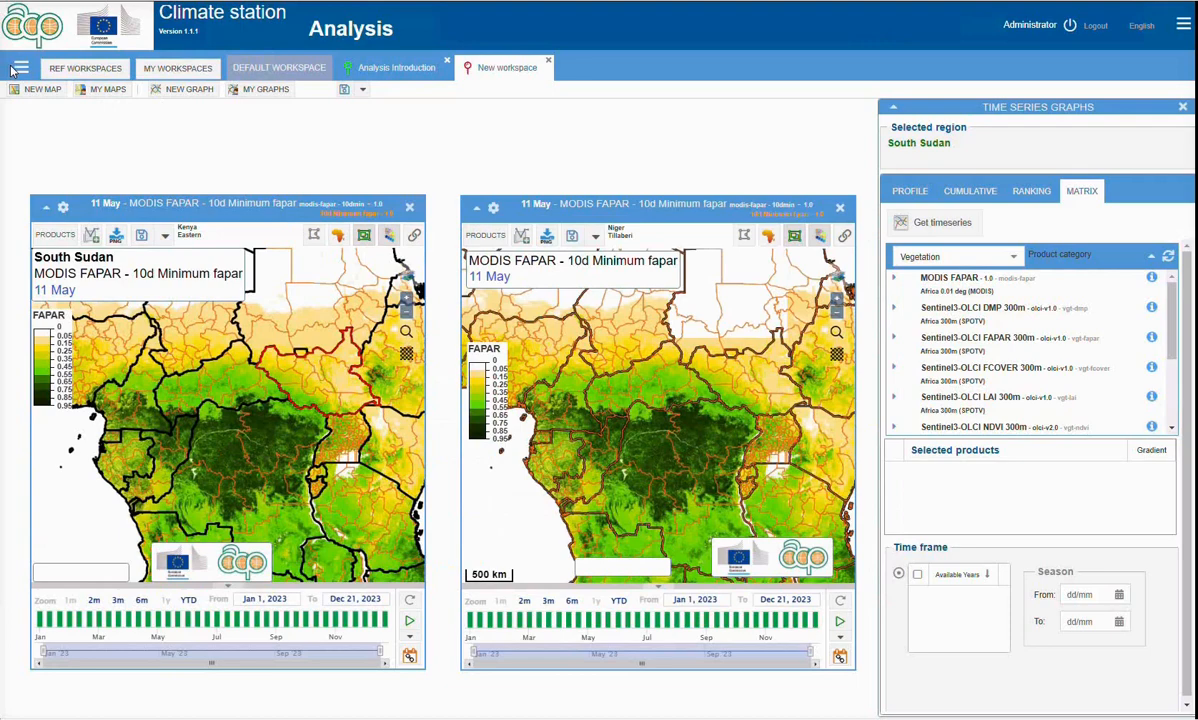
Review the layer administration list and the Global border layer's settings and draw properties, leaving them unsaved
left_click(21, 67)
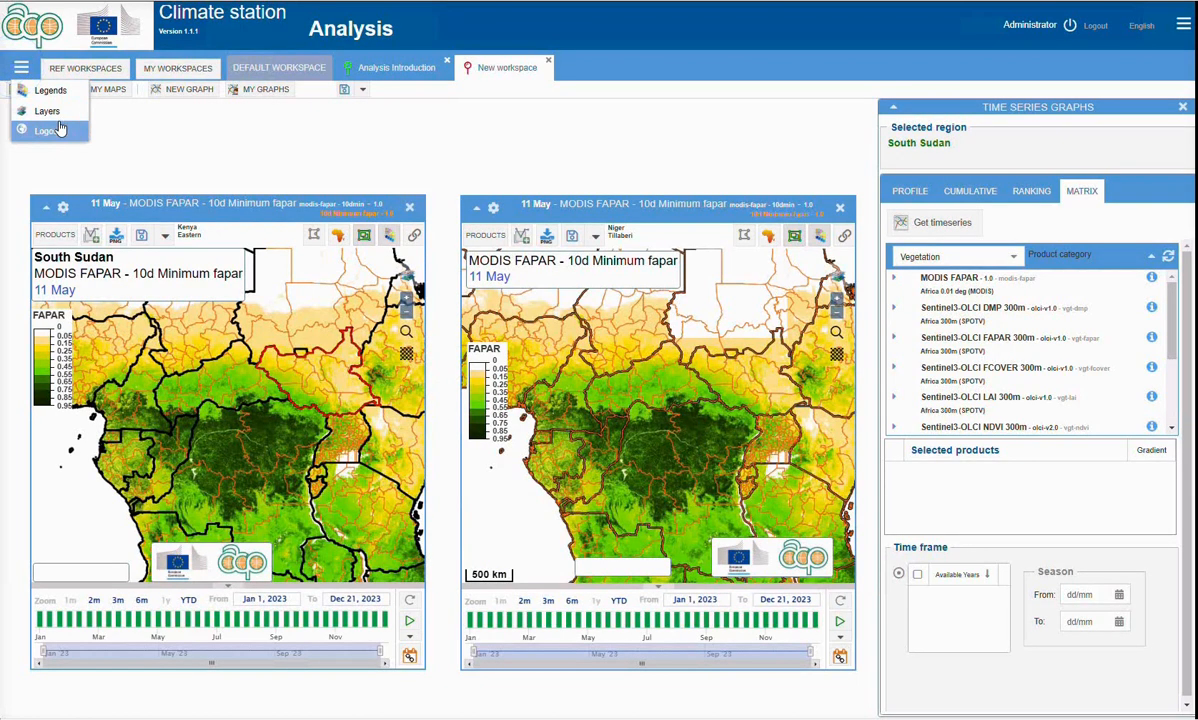
left_click(47, 110)
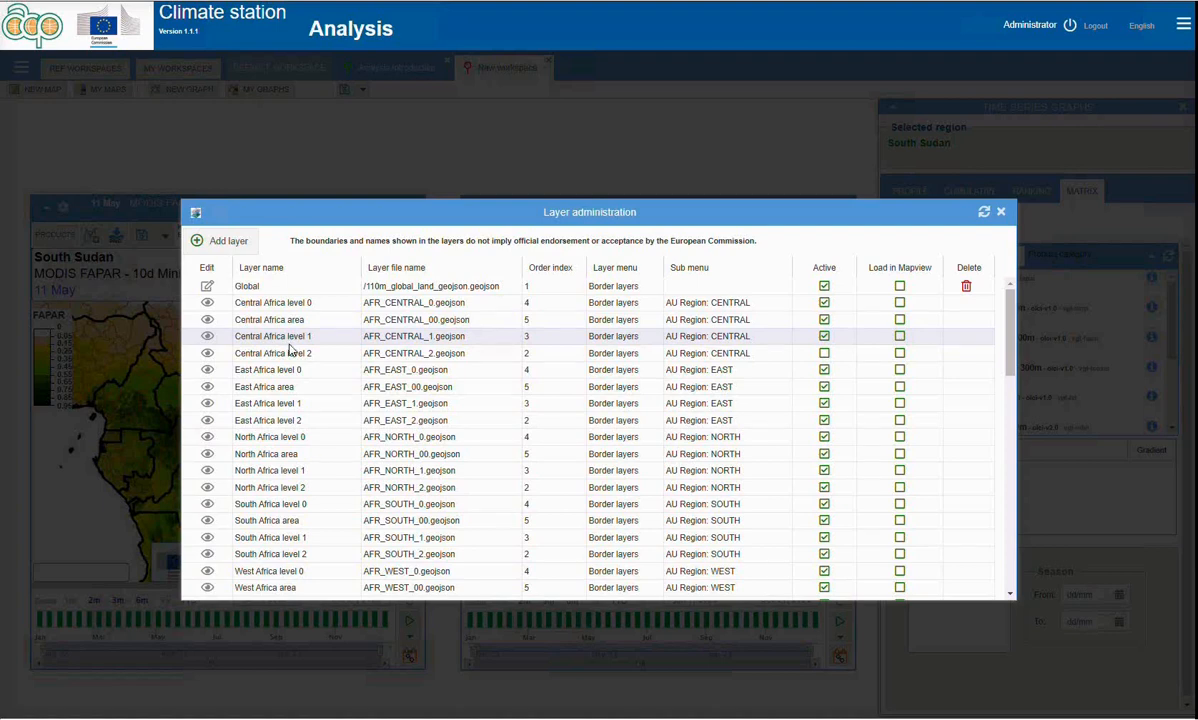
left_click(207, 289)
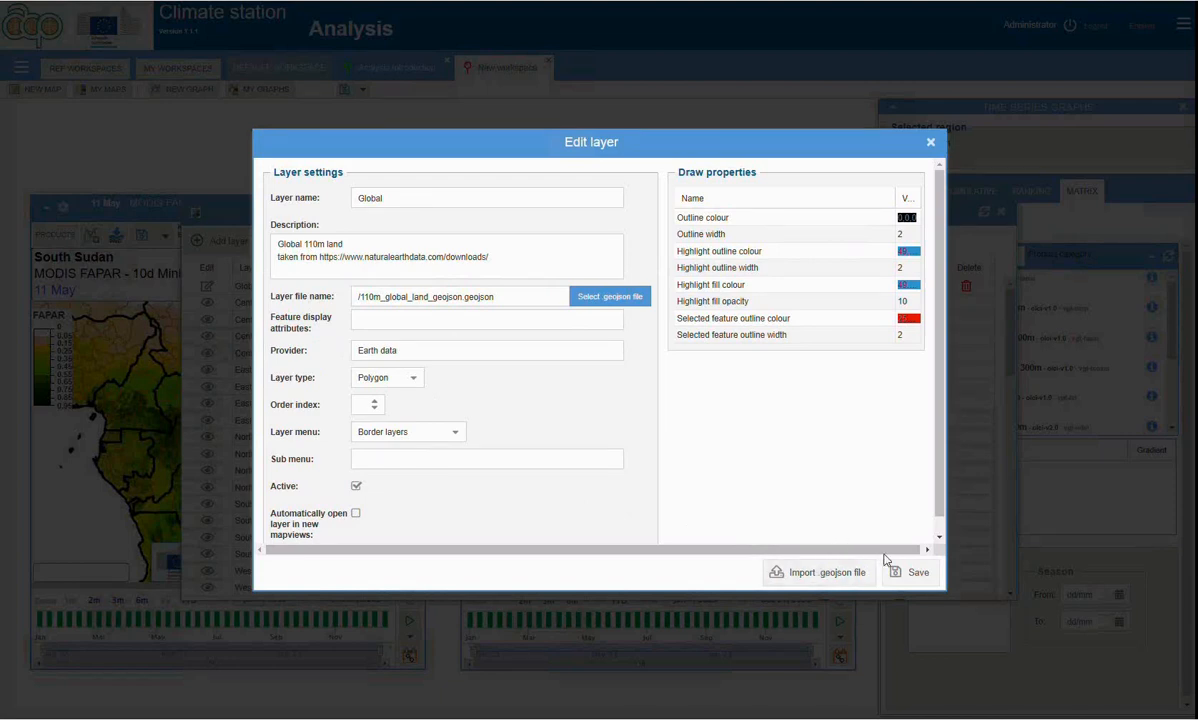
left_click_drag(955, 593, 979, 594)
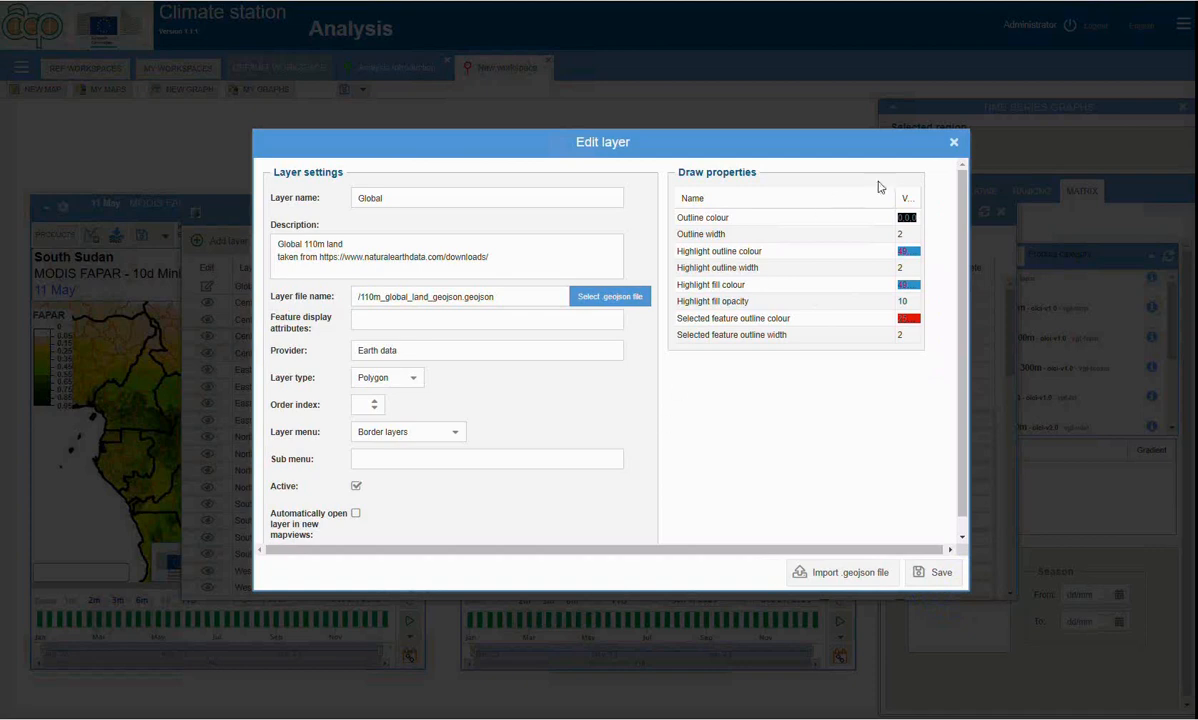
left_click(952, 141)
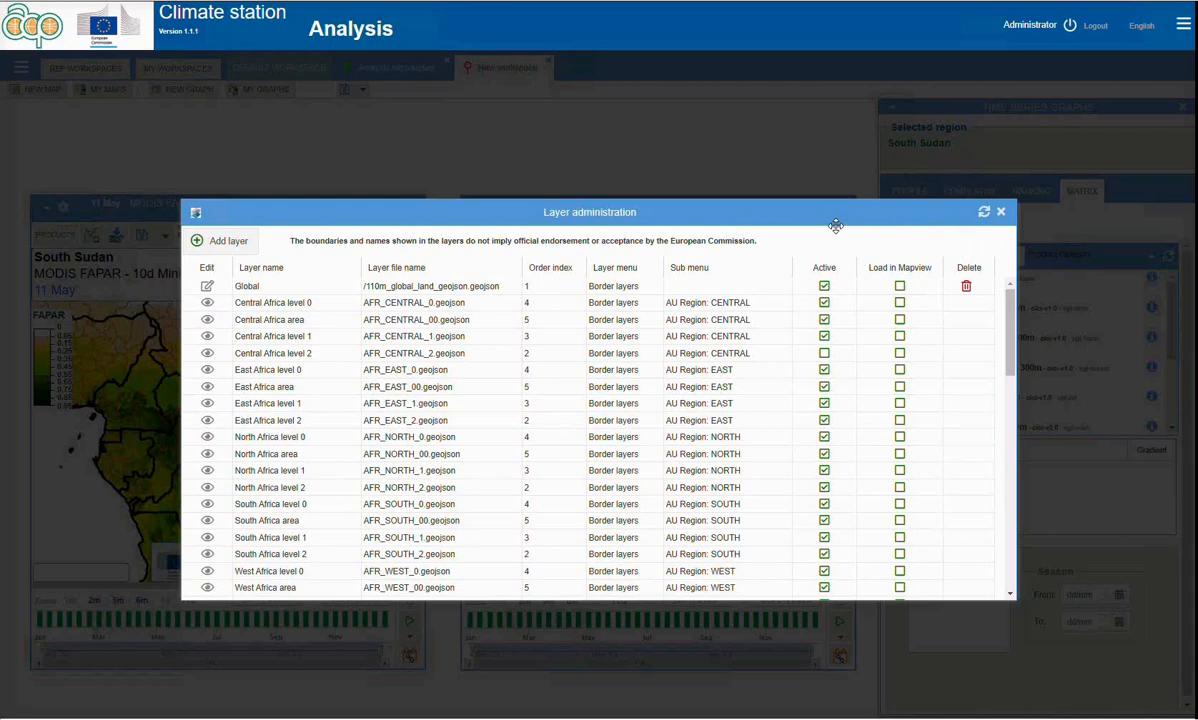
left_click(1001, 216)
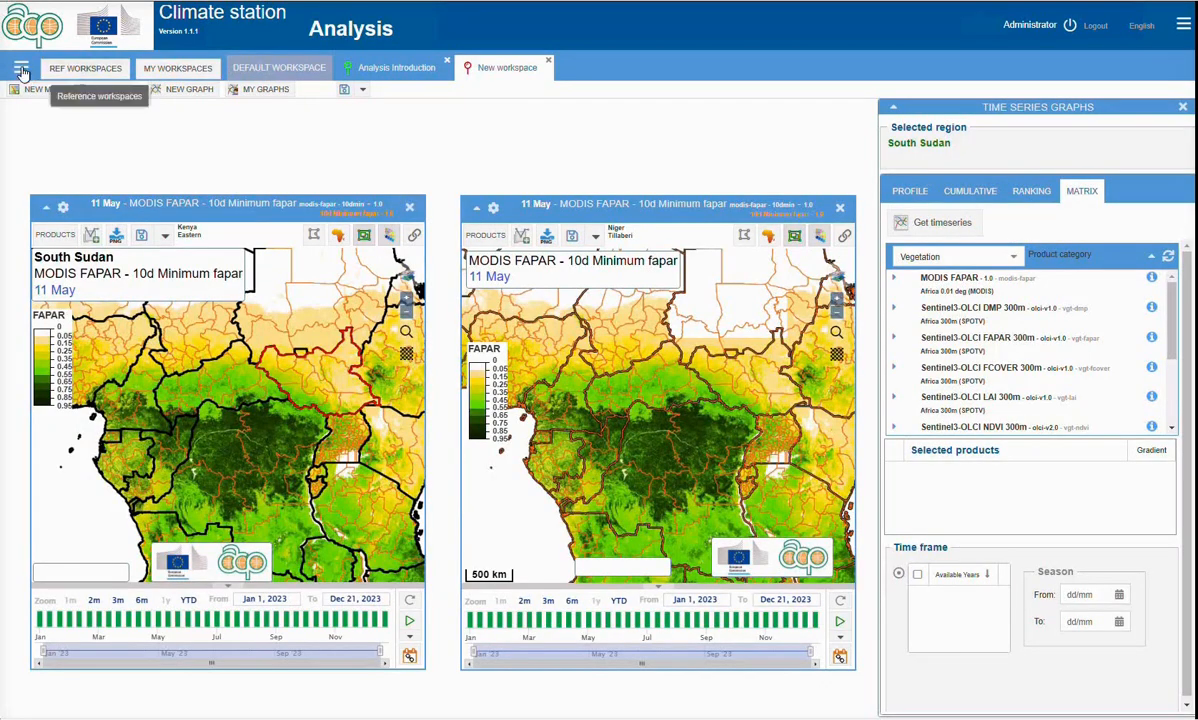
Review the available logos and their active and default settings in the logo administration
left_click(22, 70)
left_click(45, 127)
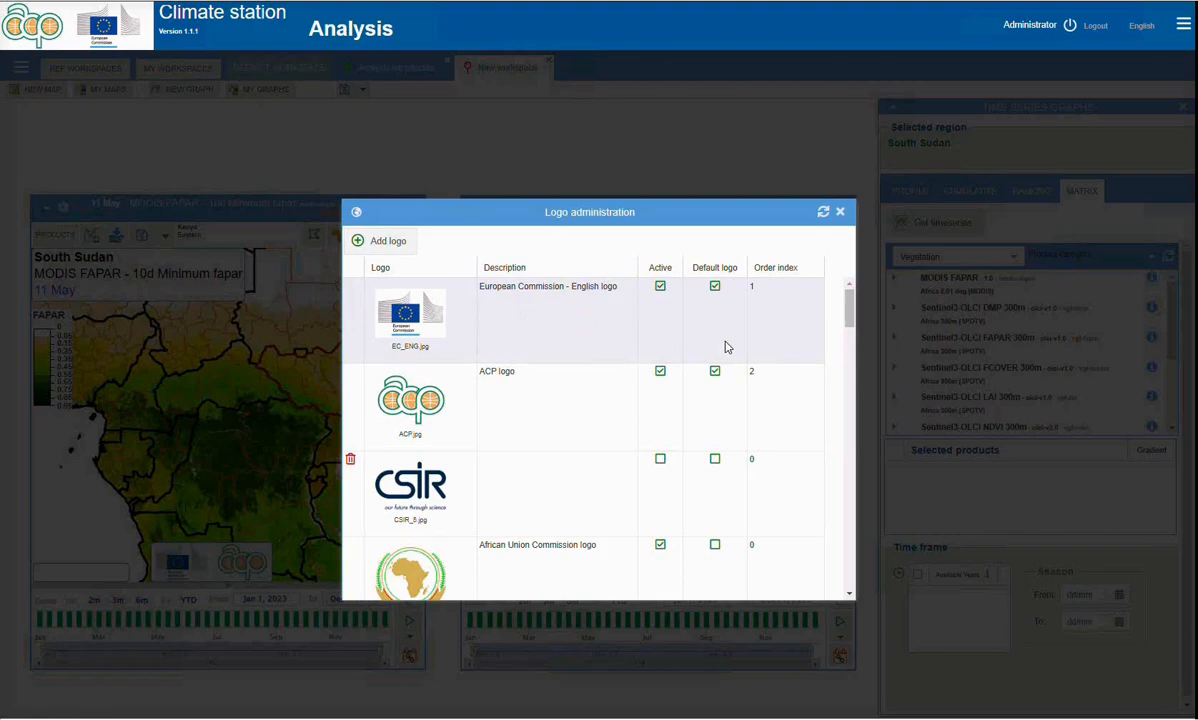
left_click(839, 216)
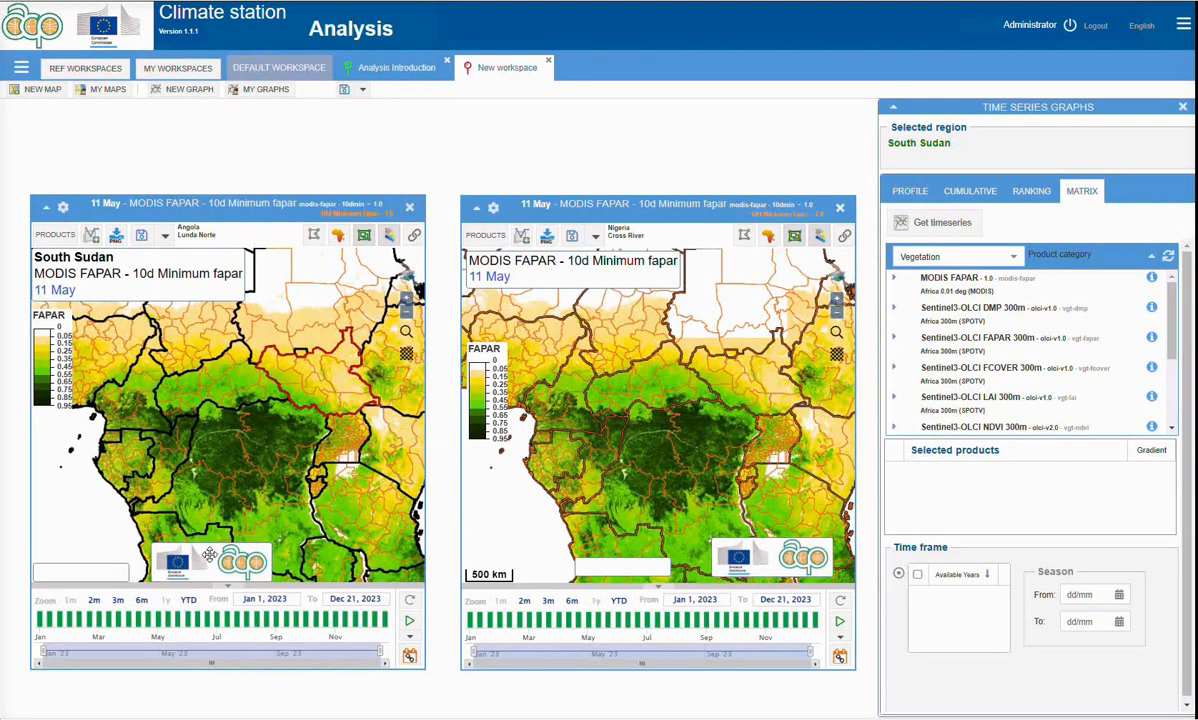